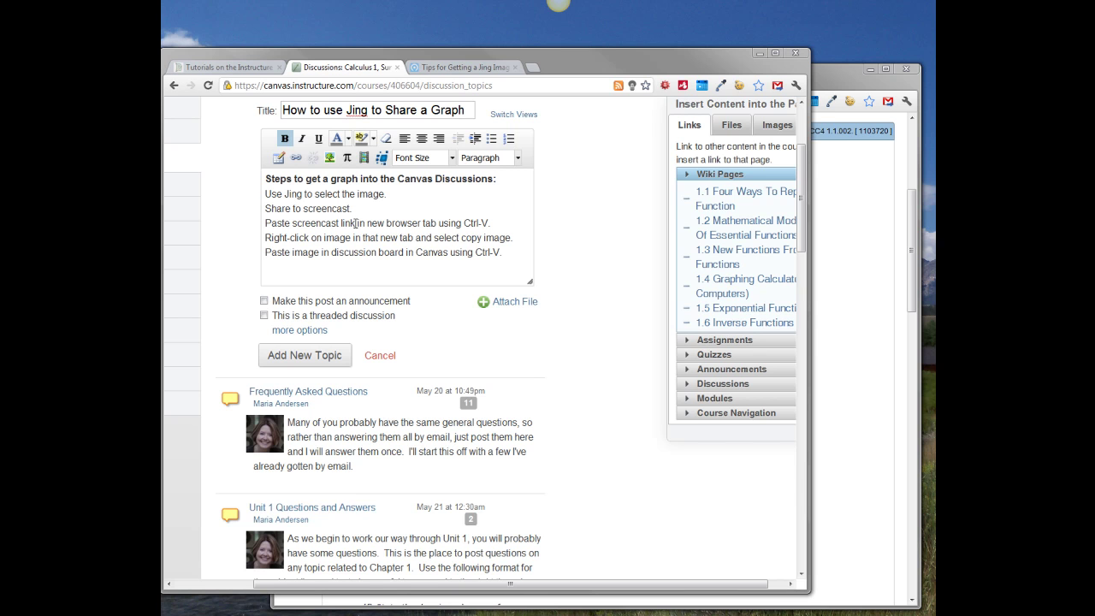
Capture the f and g graph from the WebAssign page with Jing and share it to Screencast.com.
{"action": "left_click", "coordinate": [820, 233]}
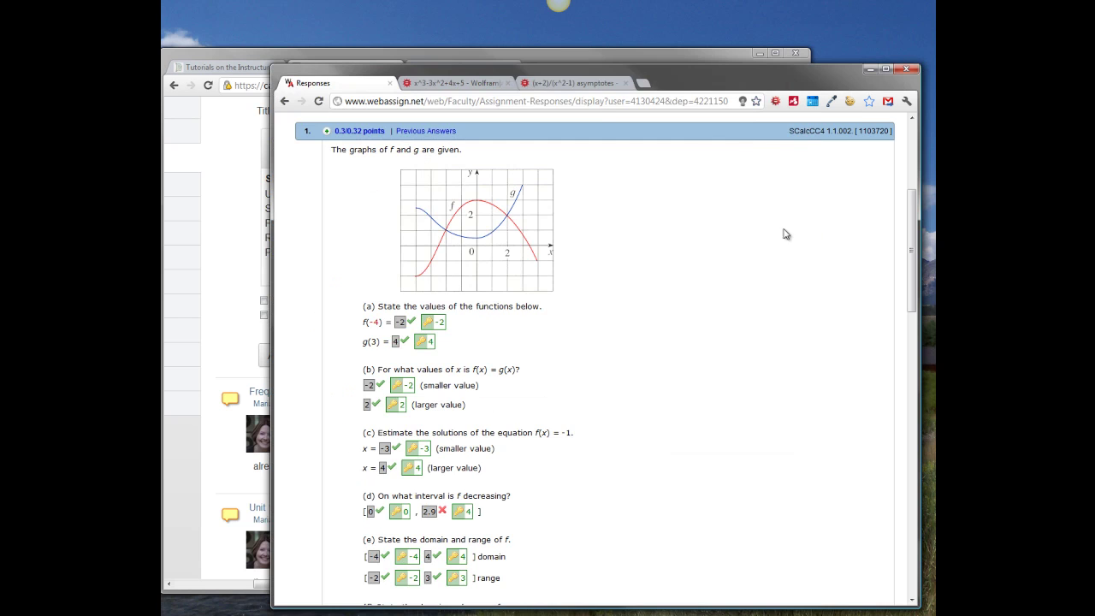
{"action": "mouse_move", "coordinate": [558, 7]}
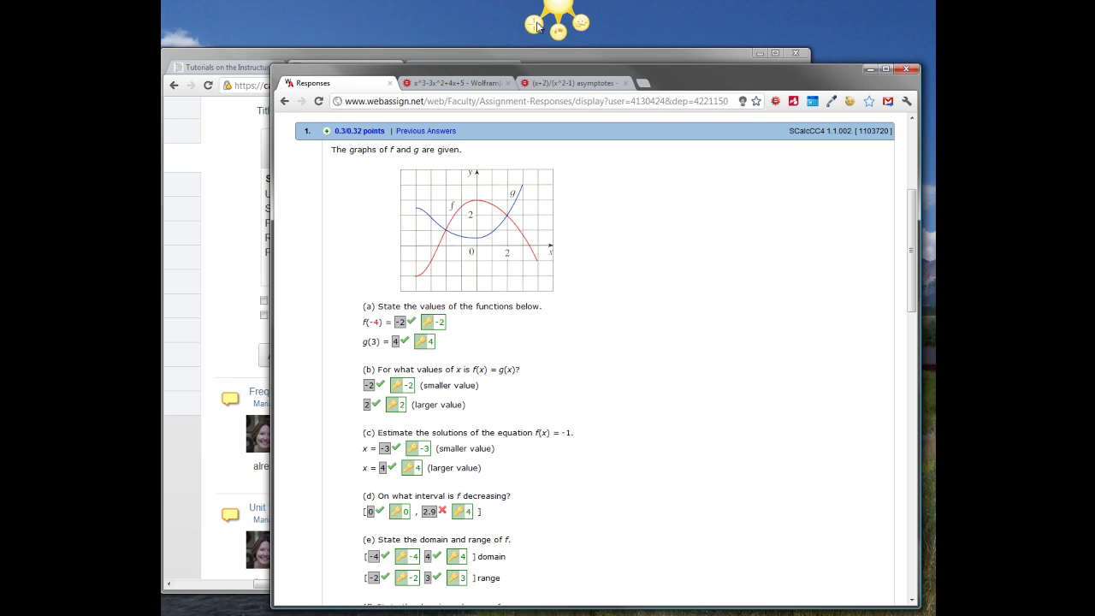
{"action": "key", "text": "Print"}
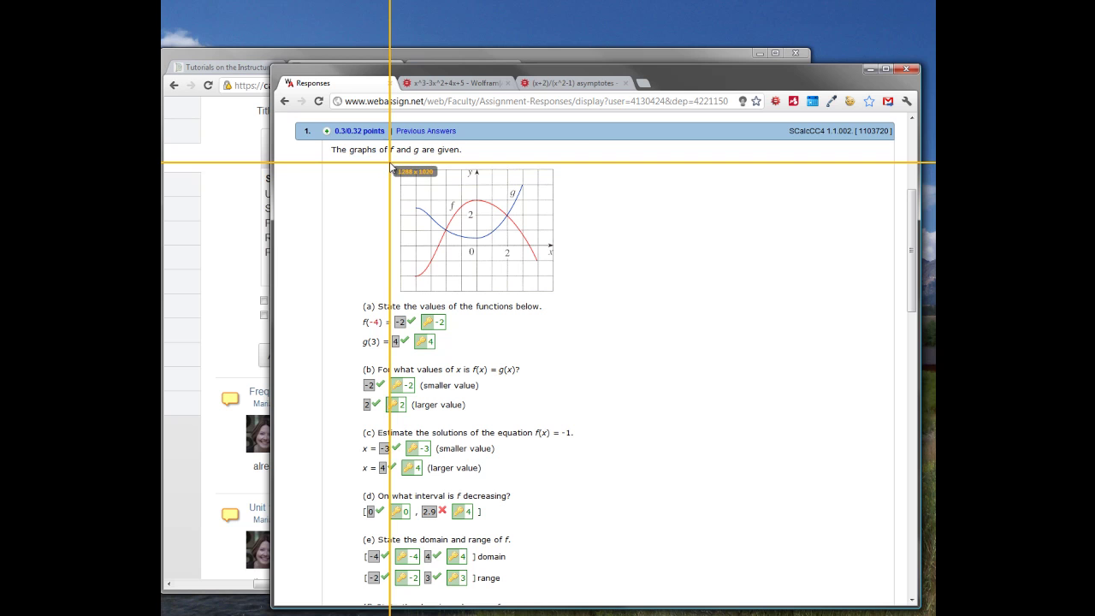
{"action": "left_click_drag", "start_coordinate": [390, 163], "coordinate": [562, 305]}
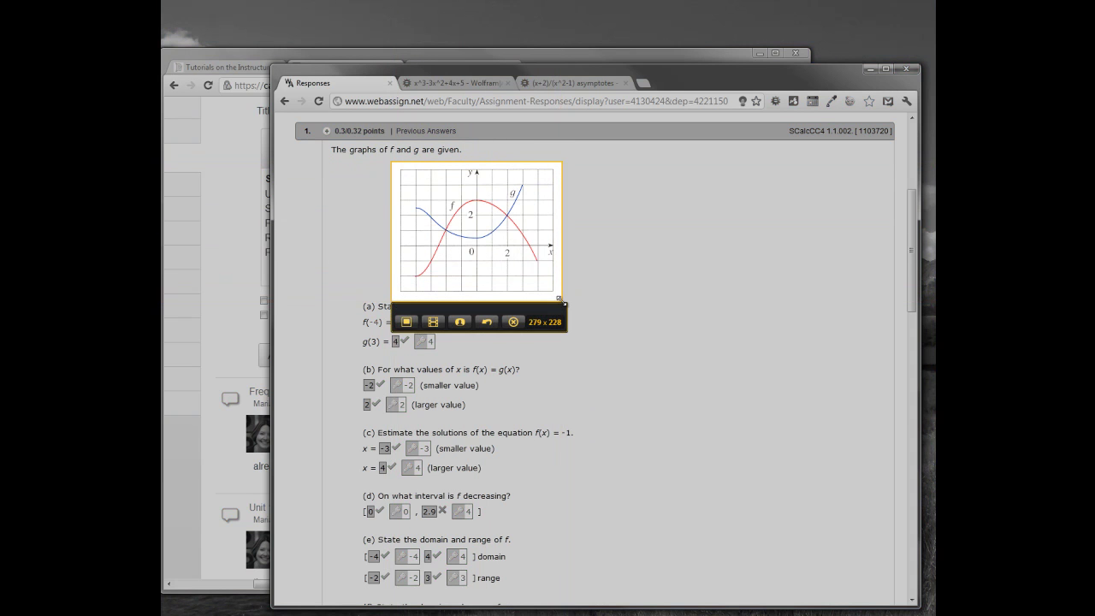
{"action": "left_click", "coordinate": [406, 325]}
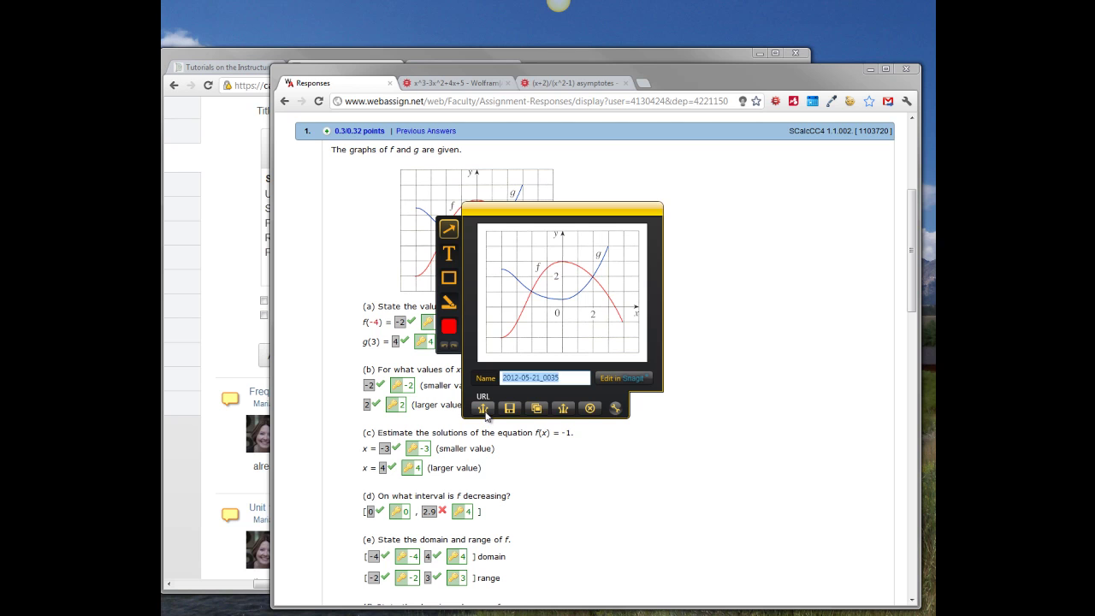
{"action": "left_click", "coordinate": [484, 411]}
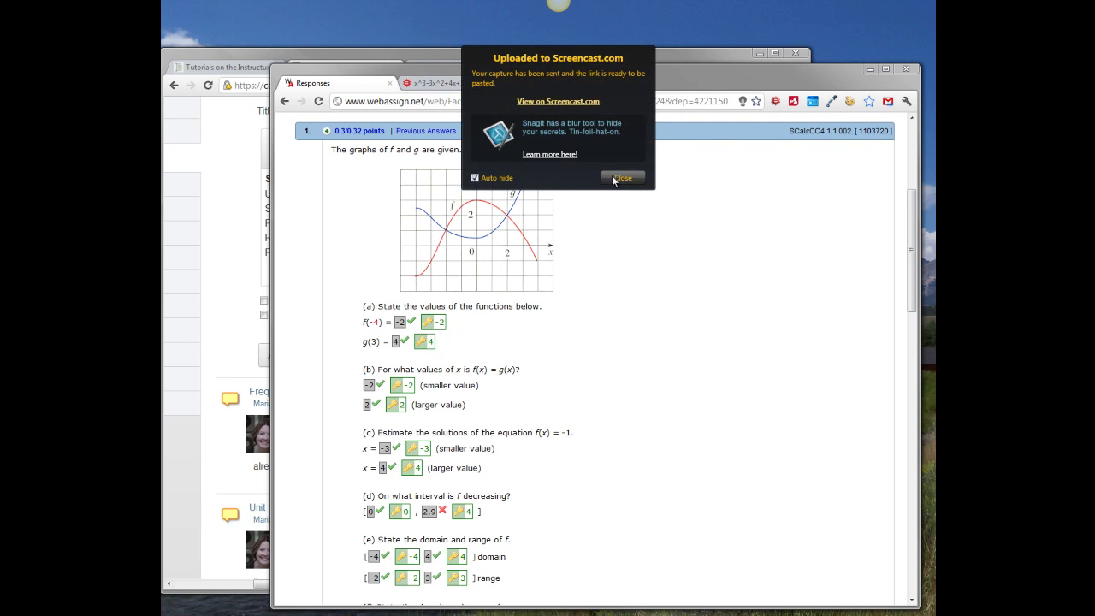
{"action": "left_click", "coordinate": [612, 178]}
Load the pasted Screencast.com link for the graph in a new browser tab.
{"action": "left_click", "coordinate": [646, 86]}
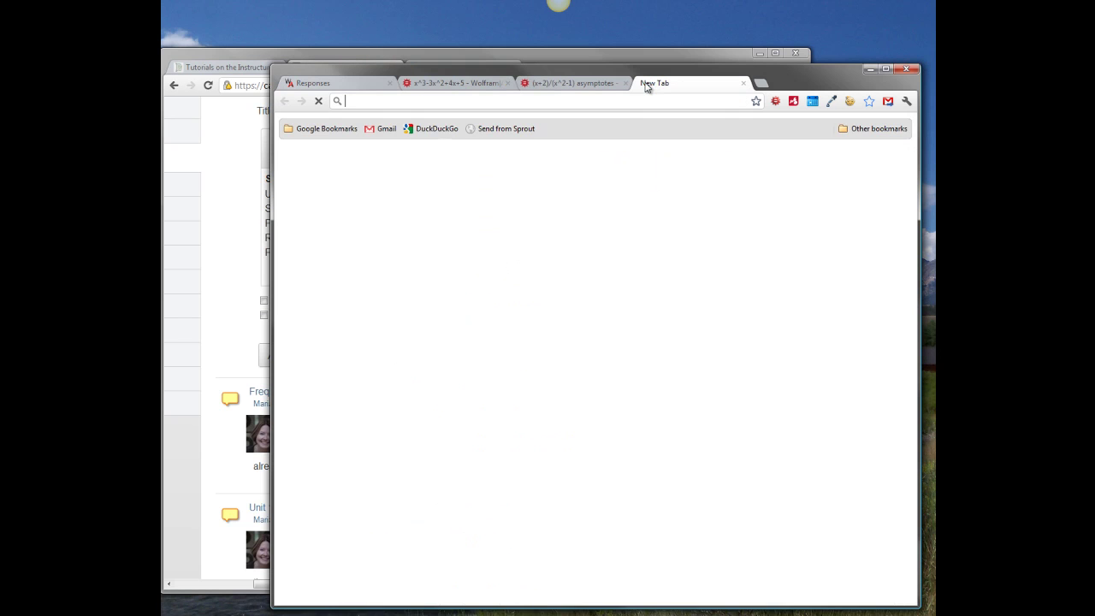
{"action": "type", "text": "http://screencast.com/t/EcHWV6Md"}
{"action": "key", "text": "Return"}
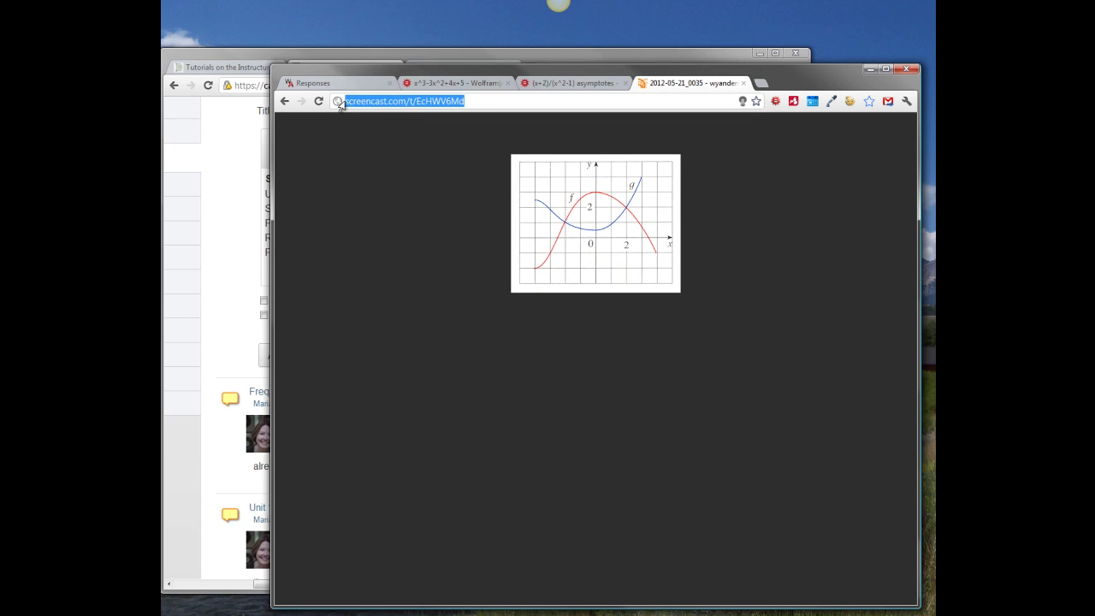
{"action": "right_click", "coordinate": [365, 97]}
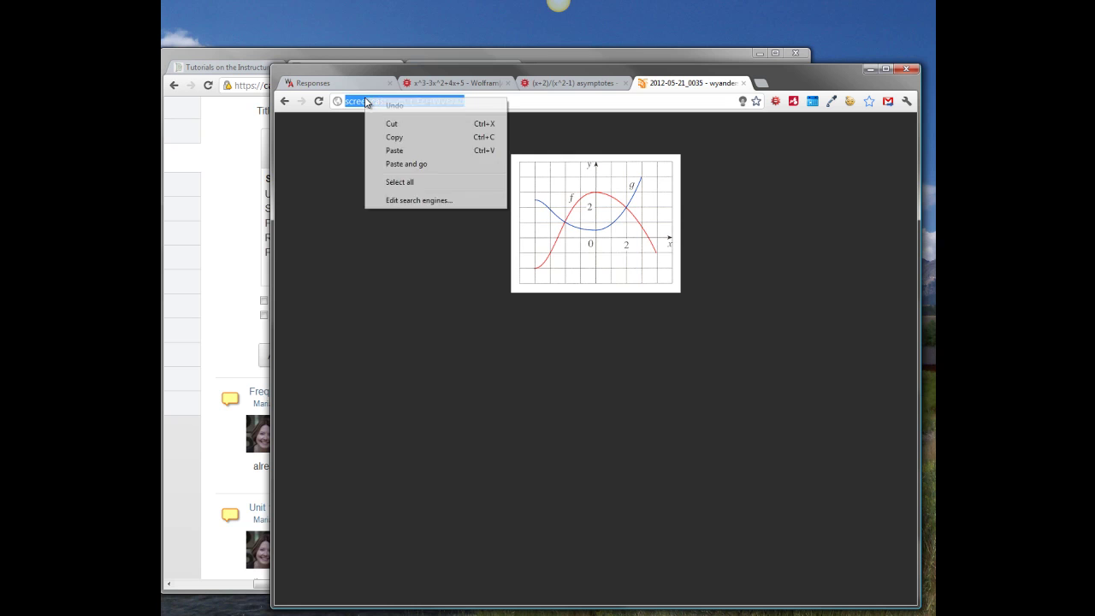
{"action": "left_click", "coordinate": [347, 161]}
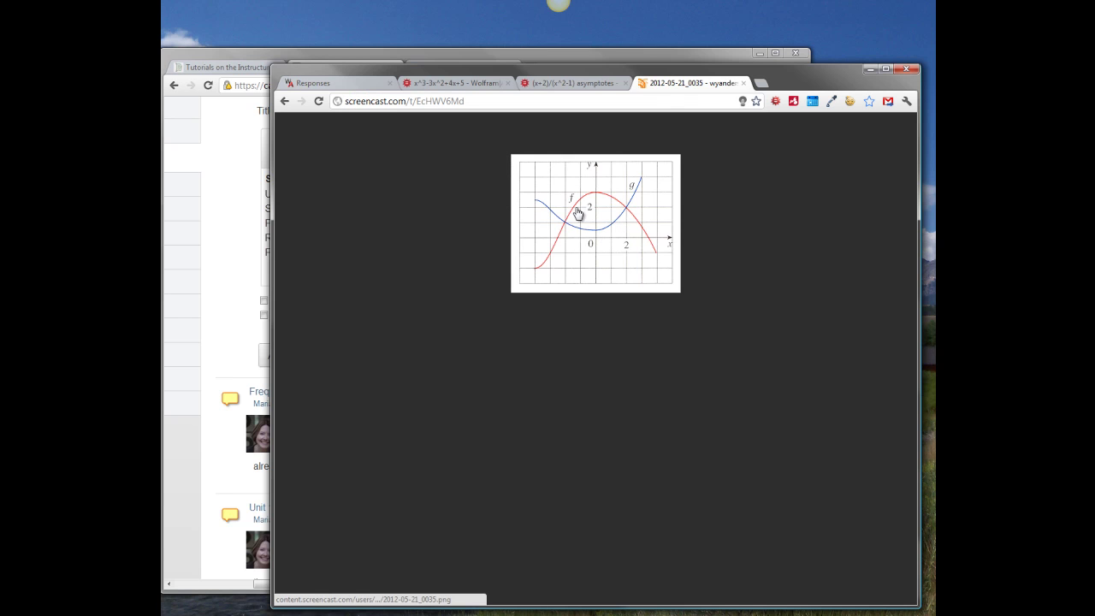
Copy the graph image from the Screencast.com page and return to the Canvas draft.
{"action": "right_click", "coordinate": [597, 212]}
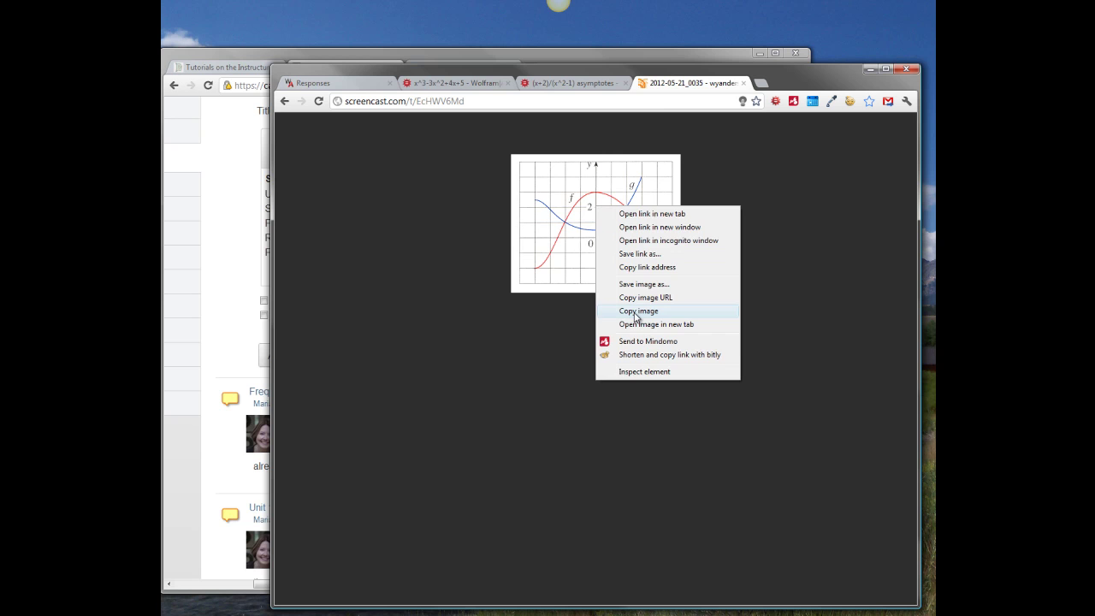
{"action": "left_click", "coordinate": [636, 311]}
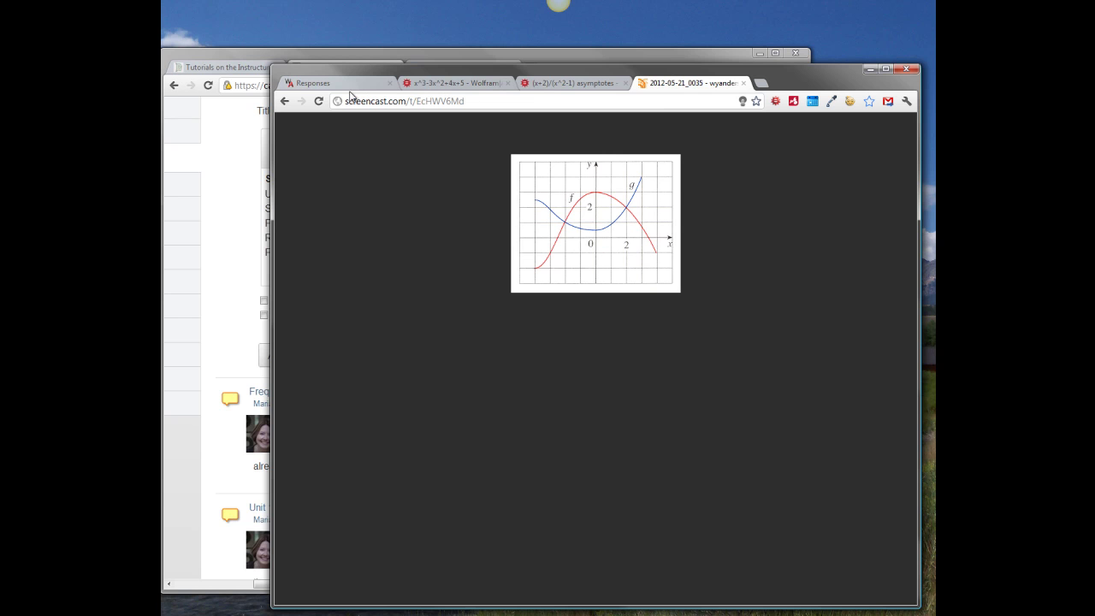
{"action": "left_click", "coordinate": [267, 132]}
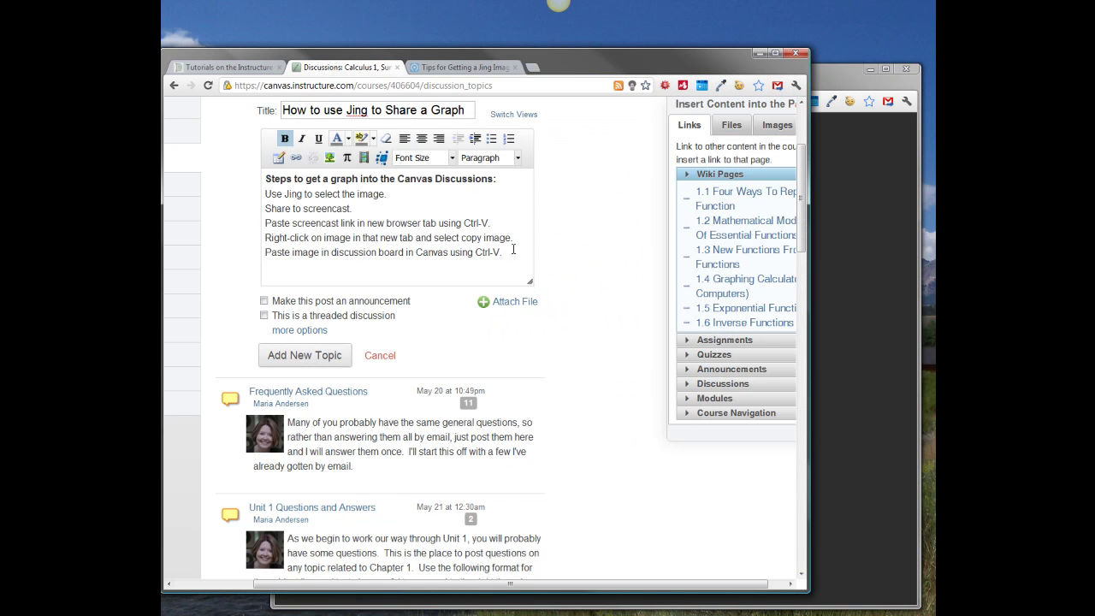
Paste the f and g graph image on a new line below the last step.
{"action": "key", "text": "Return"}
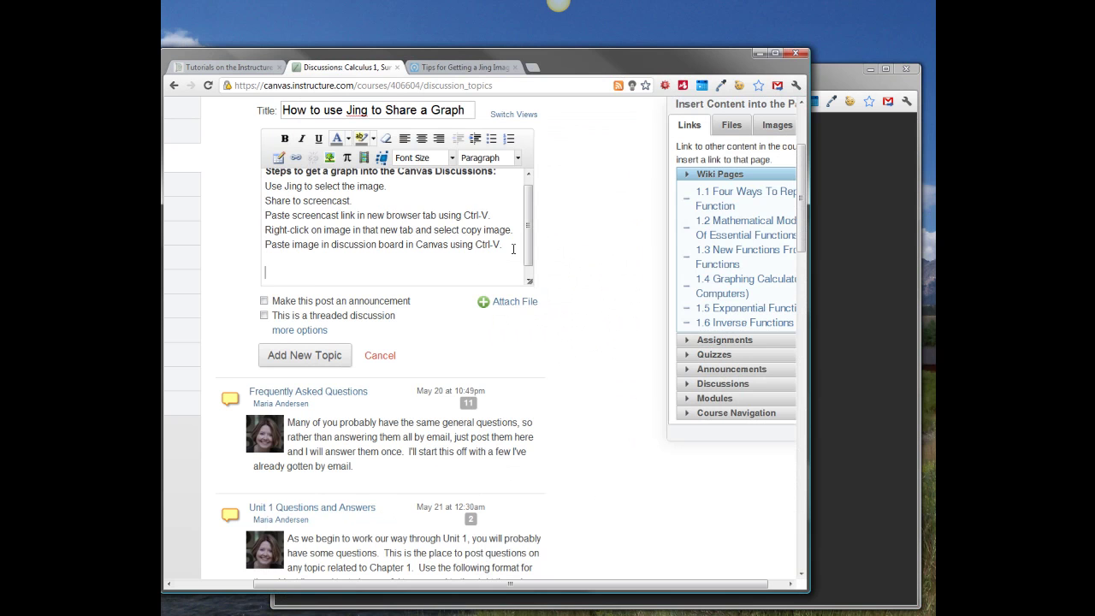
{"action": "key", "text": "ctrl+v"}
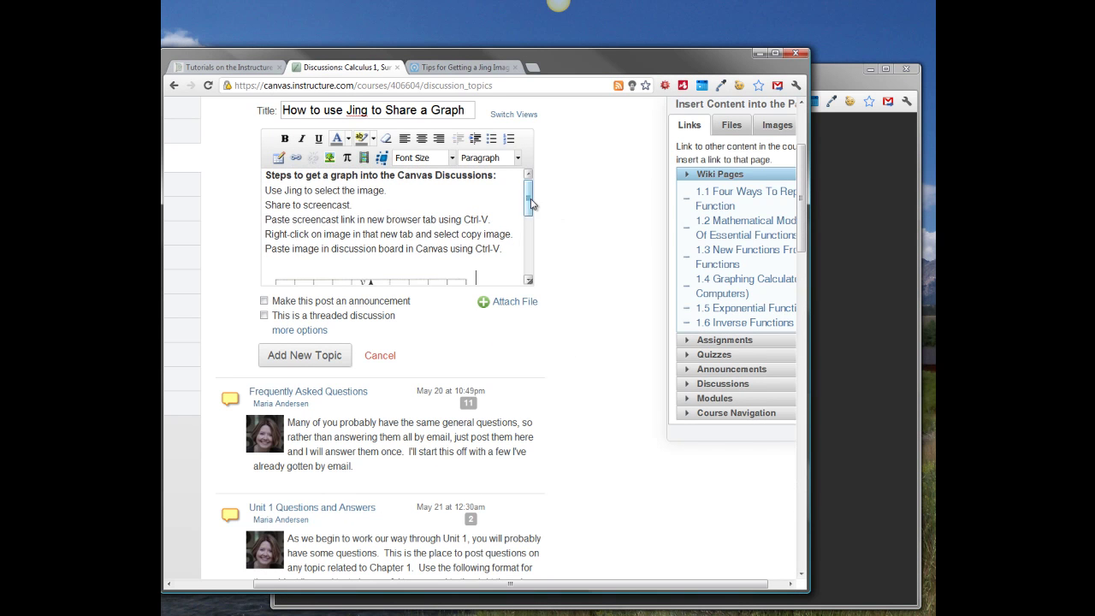
{"action": "mouse_move", "coordinate": [528, 201]}
{"action": "left_mouse_down"}
{"action": "mouse_move", "coordinate": [529, 266]}
{"action": "mouse_move", "coordinate": [529, 193]}
{"action": "left_mouse_up"}
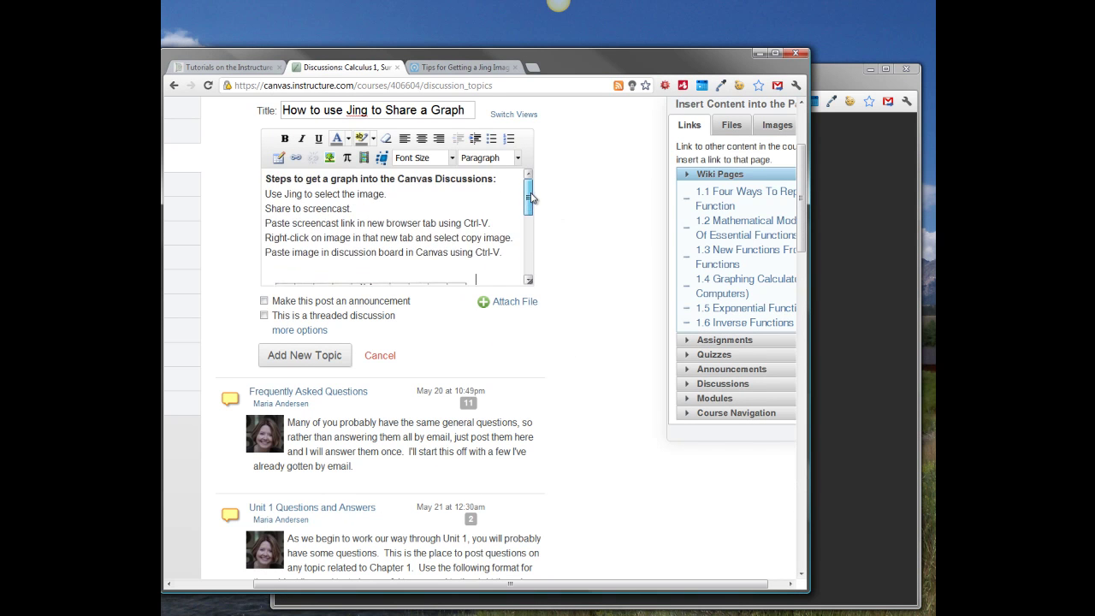
Highlight each listed step: select with Jing, share to Screencast, paste the link, copy the image.
{"action": "left_click_drag", "start_coordinate": [267, 195], "coordinate": [387, 194]}
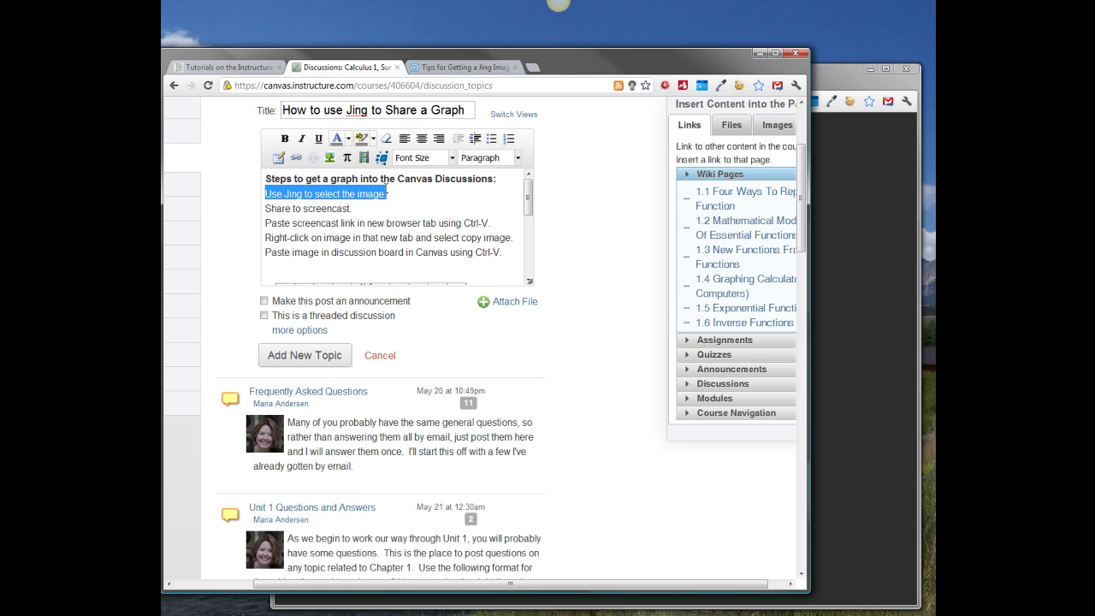
{"action": "left_click_drag", "start_coordinate": [267, 208], "coordinate": [366, 211]}
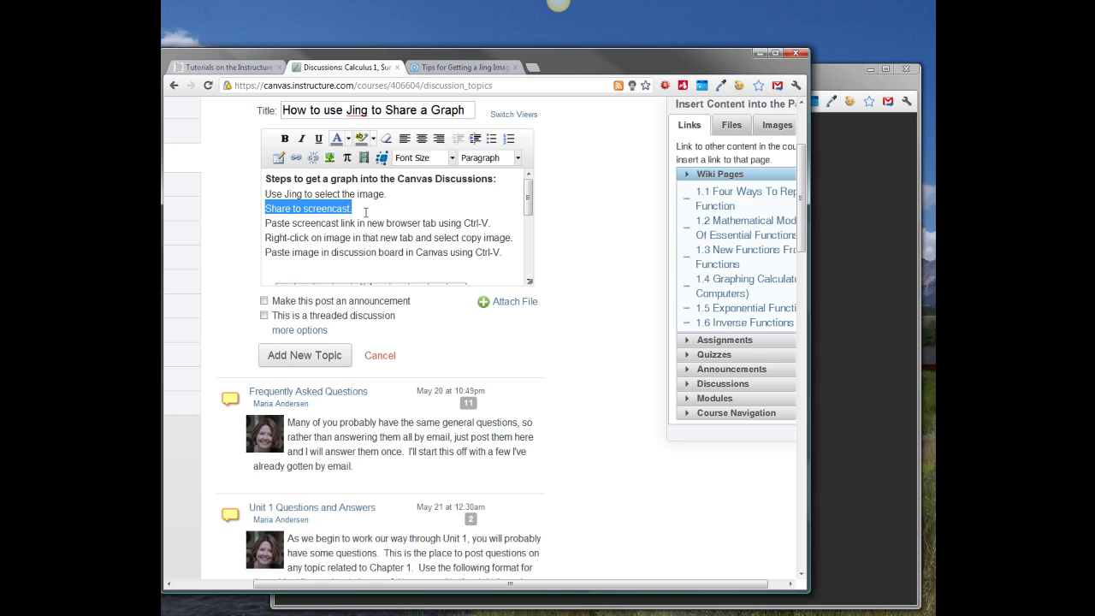
{"action": "left_click_drag", "start_coordinate": [266, 222], "coordinate": [495, 225]}
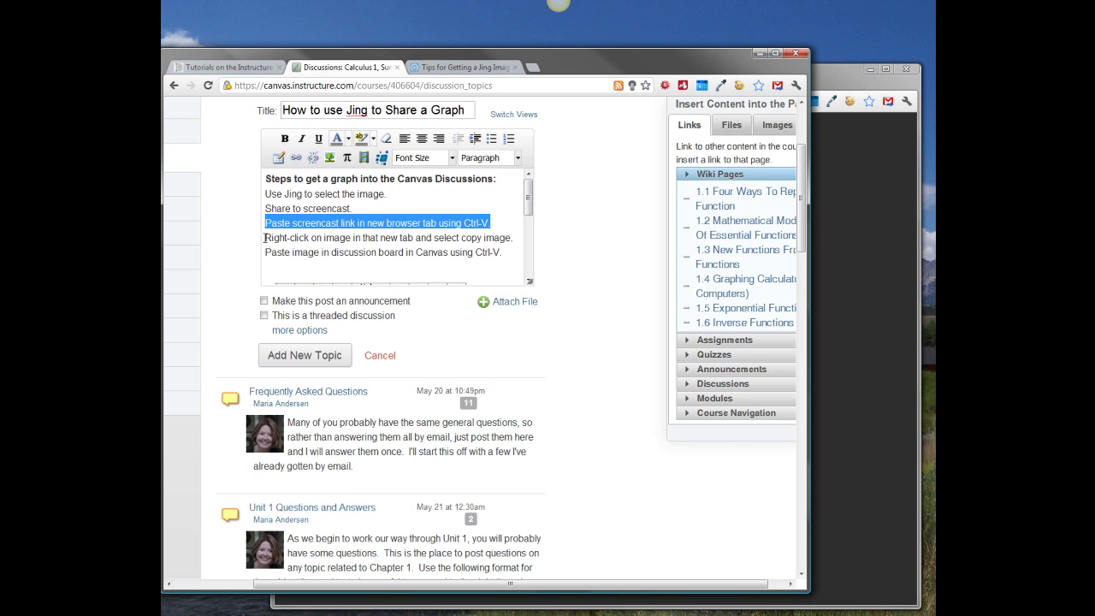
{"action": "mouse_move", "coordinate": [266, 238]}
{"action": "left_mouse_down"}
{"action": "mouse_move", "coordinate": [514, 237]}
{"action": "mouse_move", "coordinate": [264, 251]}
{"action": "left_mouse_up"}
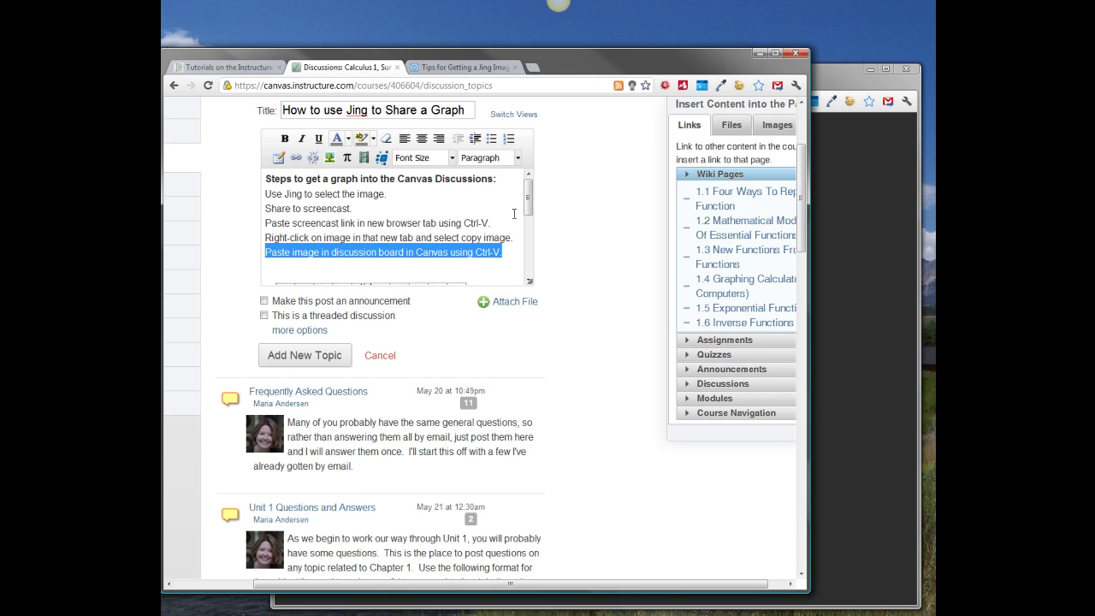
Capture the first Wolfram Alpha plot of x^3-3x^2+4x+5 as a Jing image.
{"action": "left_click", "coordinate": [852, 187]}
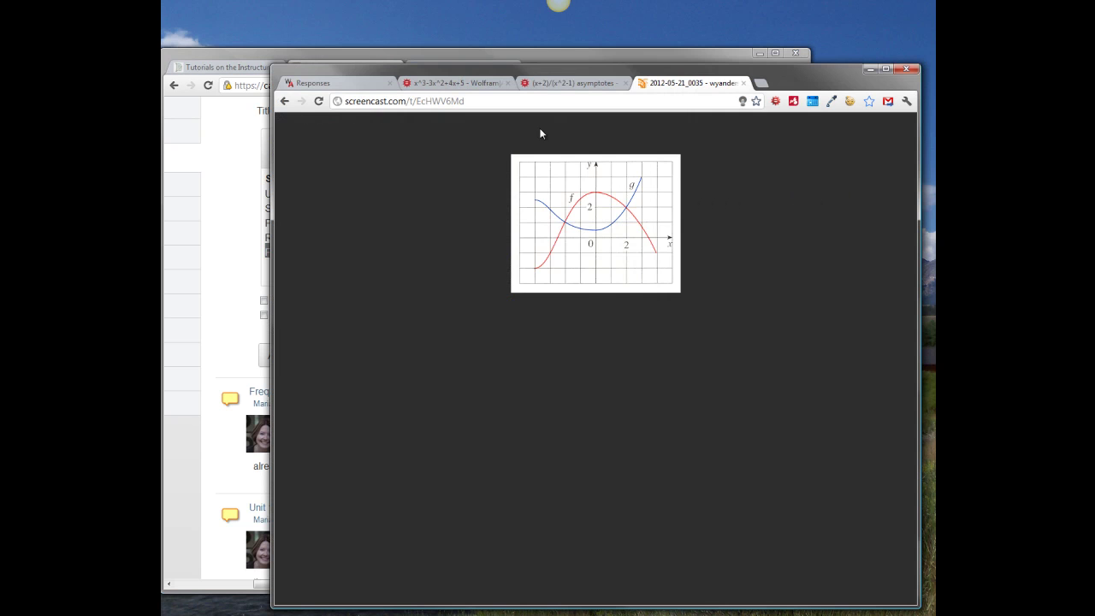
{"action": "left_click", "coordinate": [466, 85]}
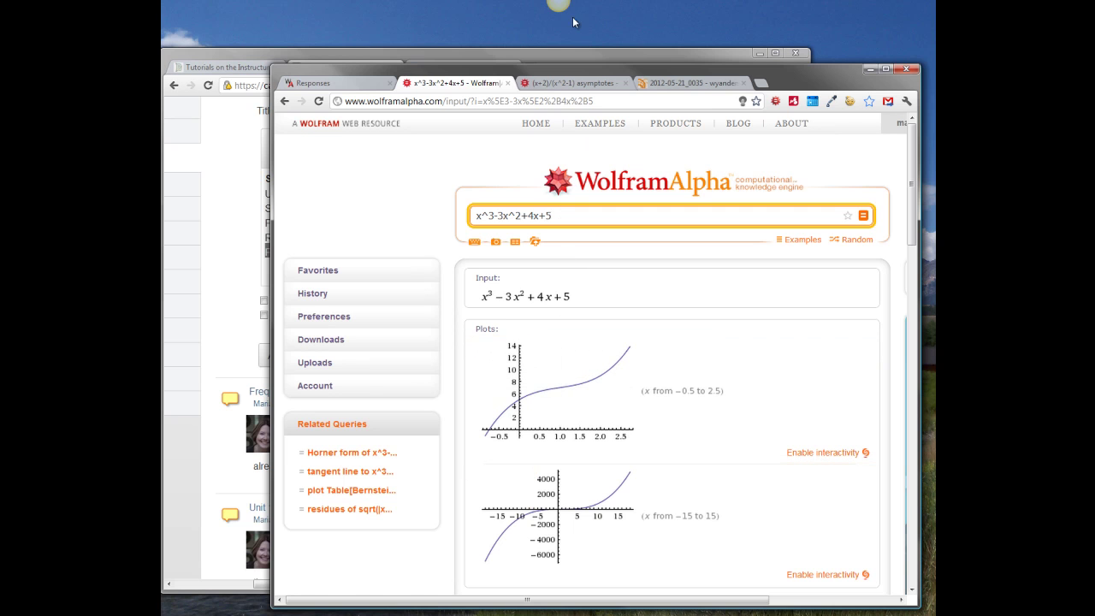
{"action": "mouse_move", "coordinate": [558, 5]}
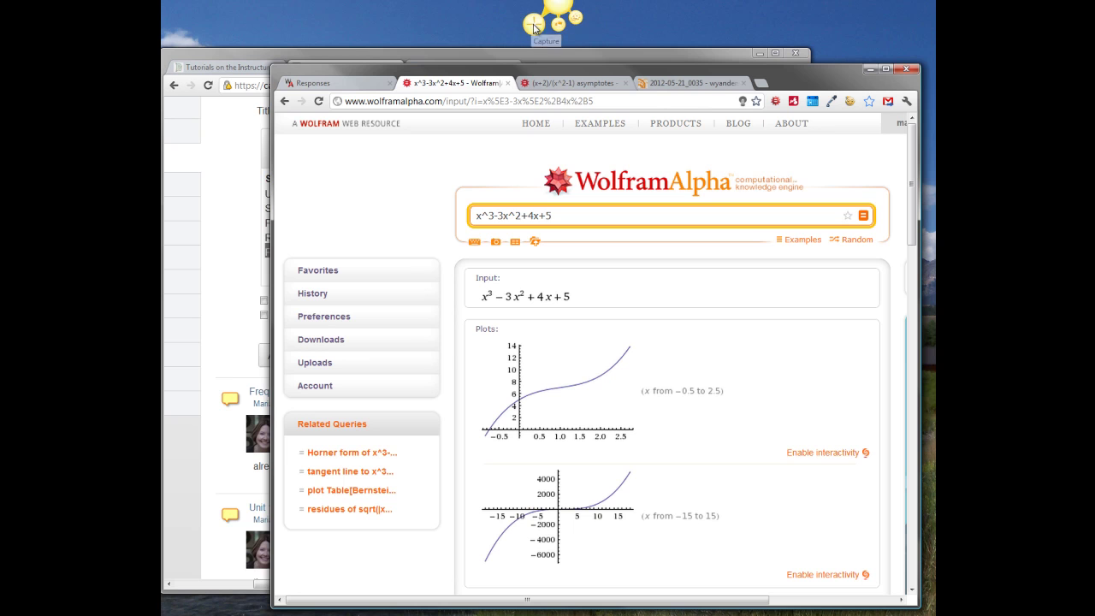
{"action": "left_click", "coordinate": [534, 26]}
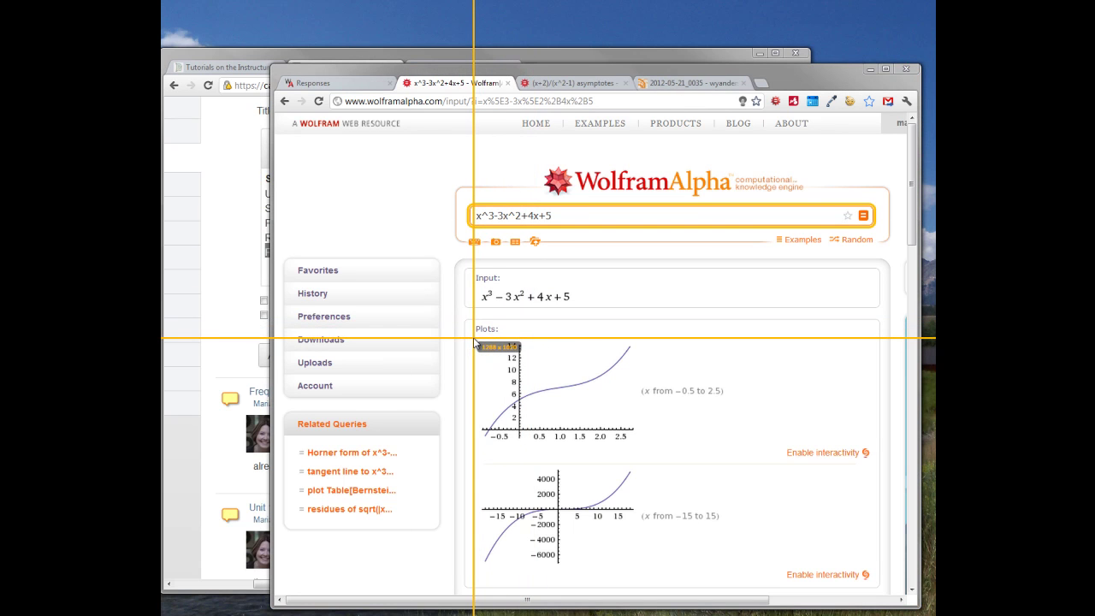
{"action": "left_click_drag", "start_coordinate": [474, 339], "coordinate": [638, 447]}
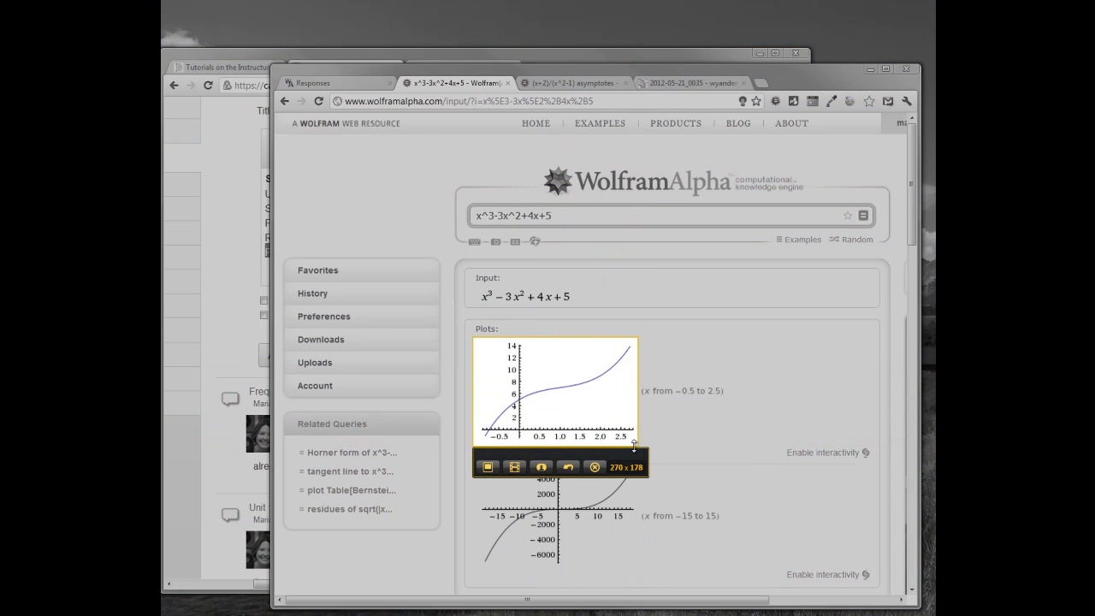
{"action": "left_click", "coordinate": [488, 467]}
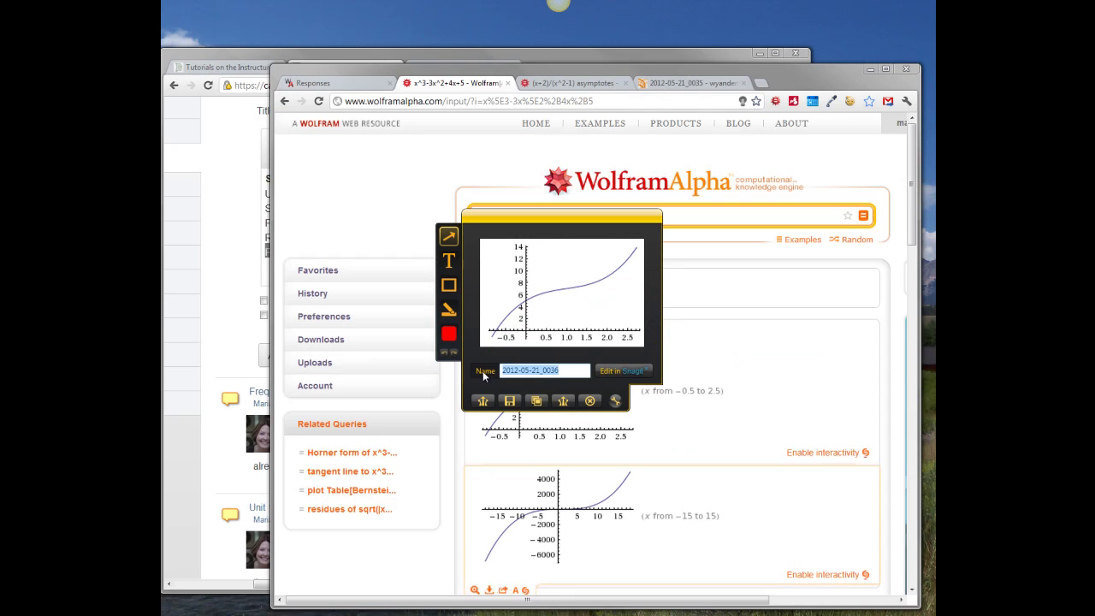
Draw a red arrow at the curve's bend and upload the capture to Screencast.com.
{"action": "left_click", "coordinate": [448, 236]}
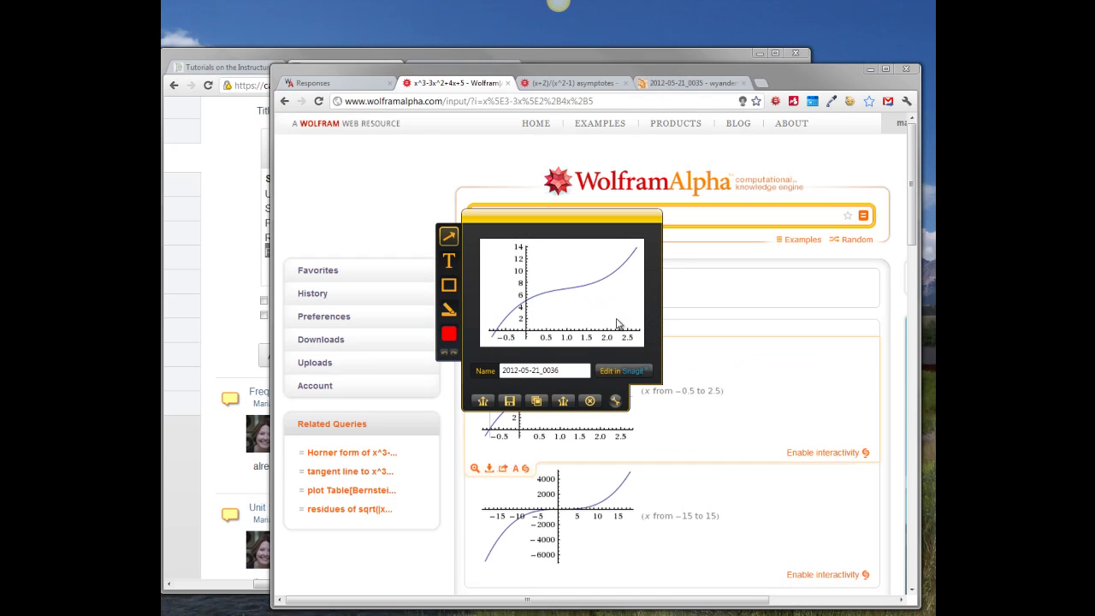
{"action": "left_click_drag", "start_coordinate": [623, 315], "coordinate": [603, 290]}
{"action": "left_click", "coordinate": [483, 402]}
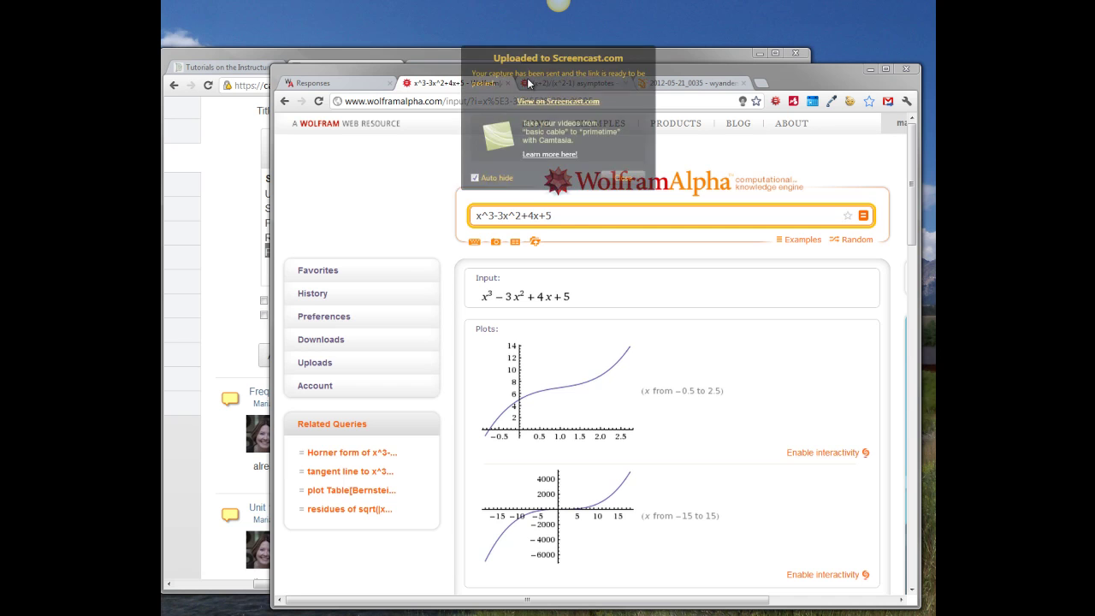
{"action": "left_click", "coordinate": [636, 183]}
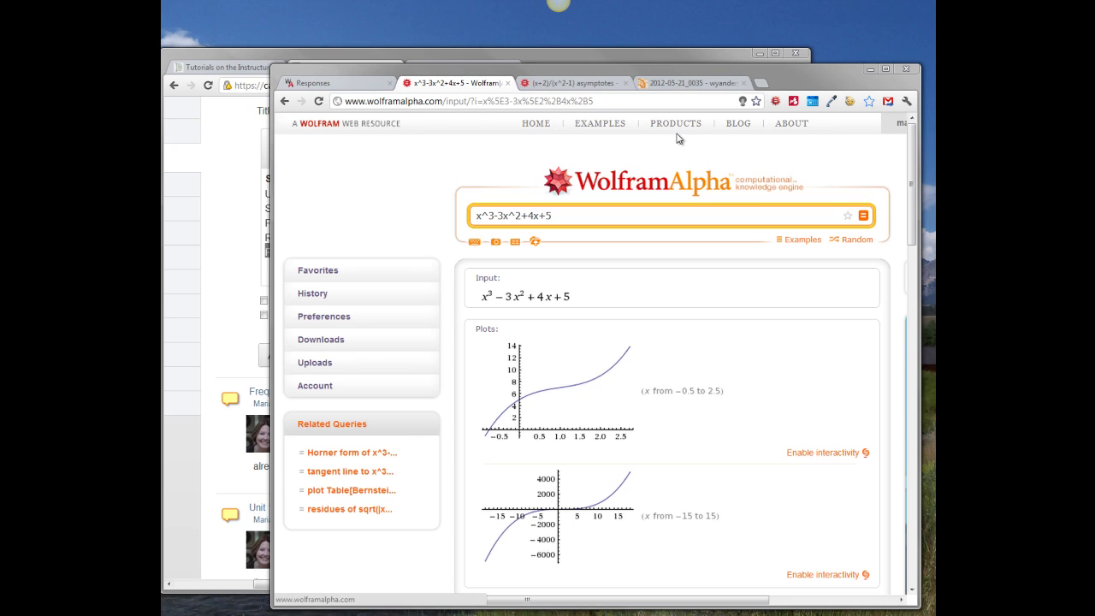
Replace the earlier screencast address with the new link and load the arrow-marked plot.
{"action": "left_click", "coordinate": [724, 86]}
{"action": "left_click", "coordinate": [551, 101]}
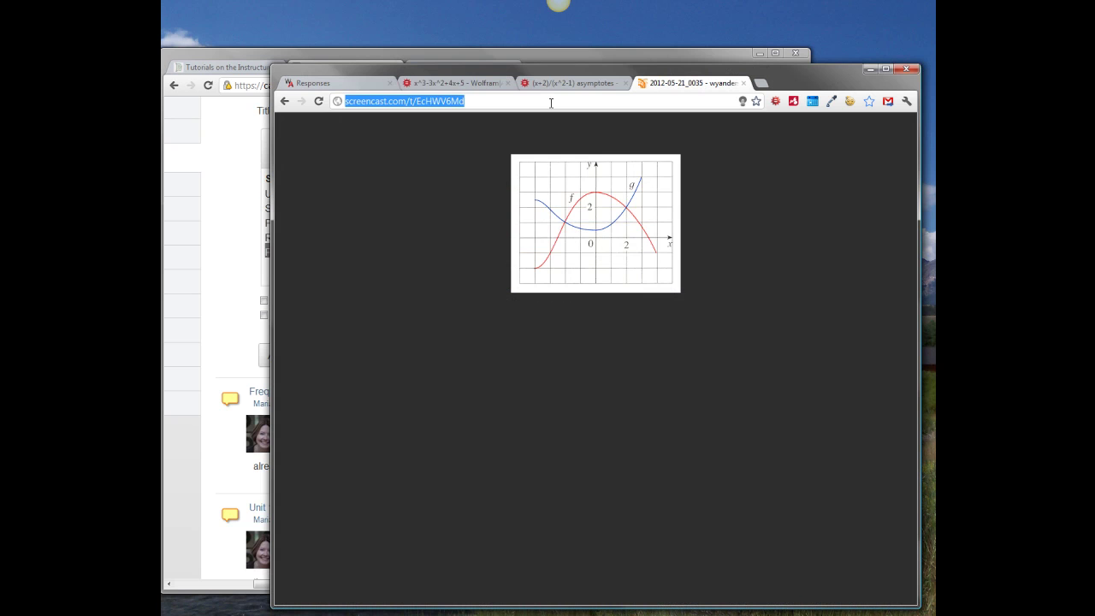
{"action": "type", "text": "http://screencast.com/t/ZLPyS2fNkZf"}
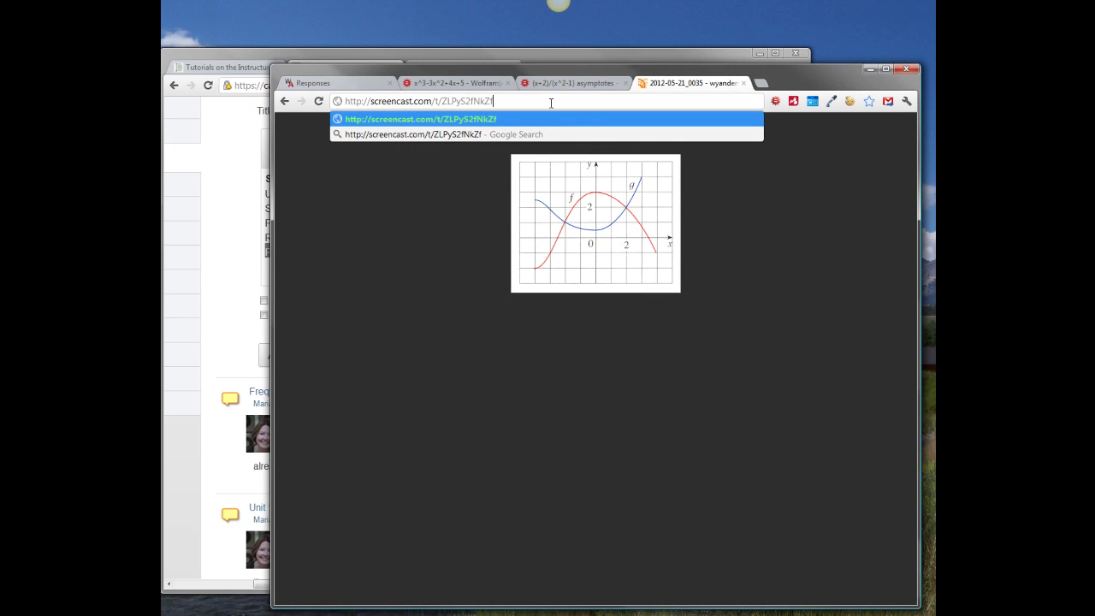
{"action": "key", "text": "Return"}
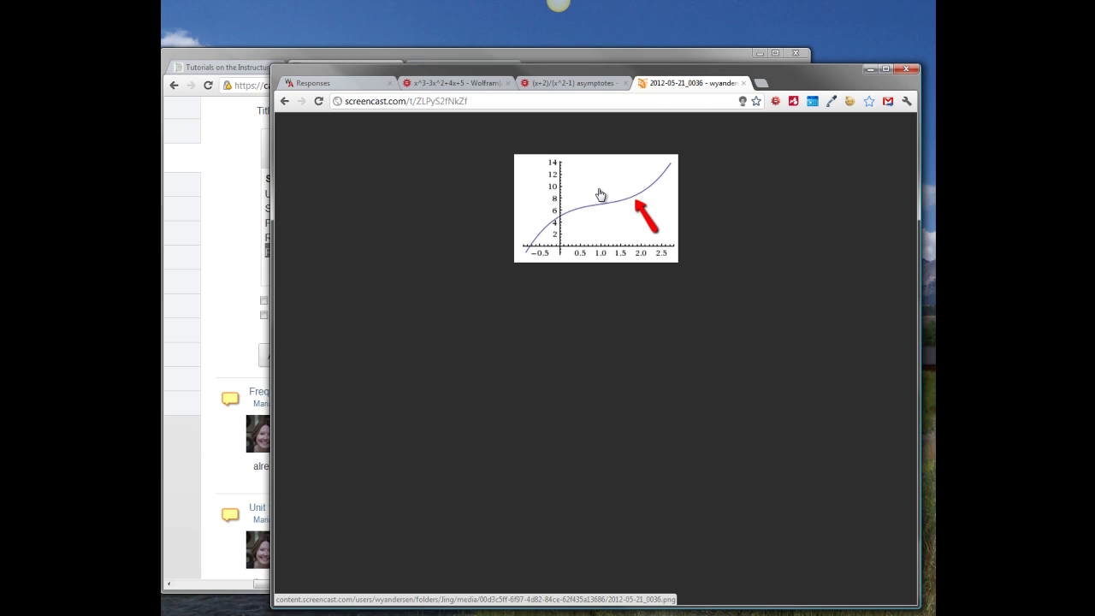
Copy the arrow-marked plot image and return to the Canvas discussion.
{"action": "right_click", "coordinate": [599, 189]}
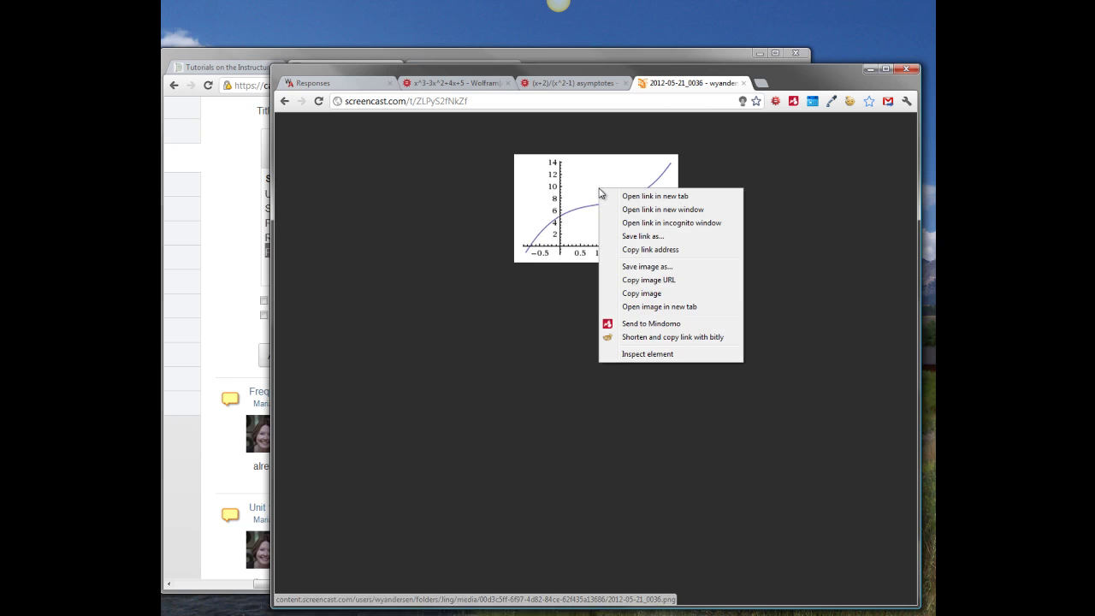
{"action": "left_click", "coordinate": [648, 294]}
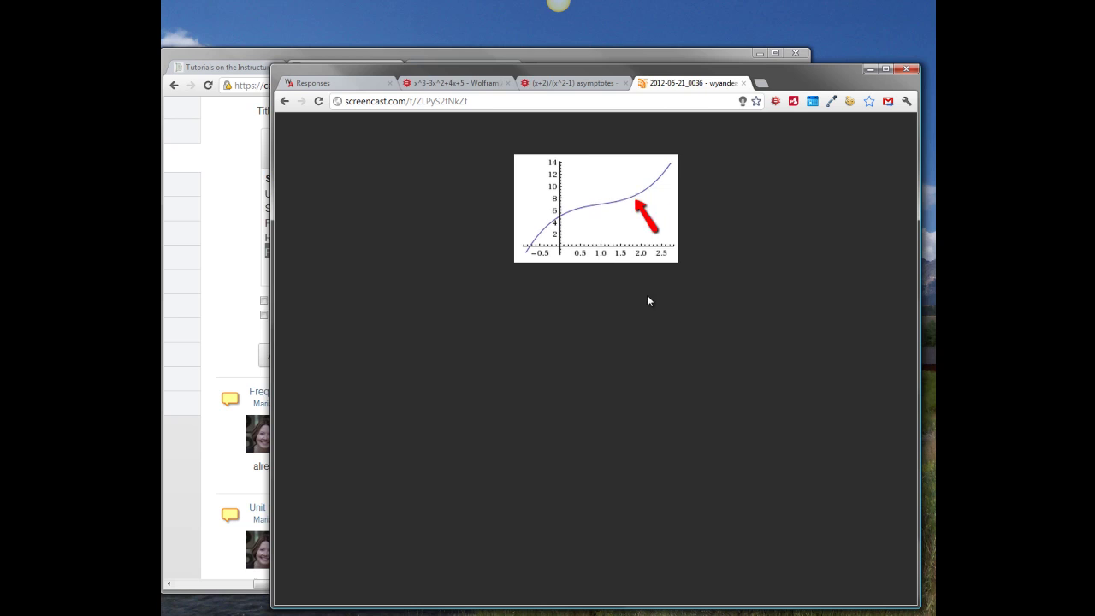
{"action": "left_click", "coordinate": [227, 210]}
Paste the arrow-marked plot on a new line after the last step, zooming the page out.
{"action": "left_click", "coordinate": [374, 268]}
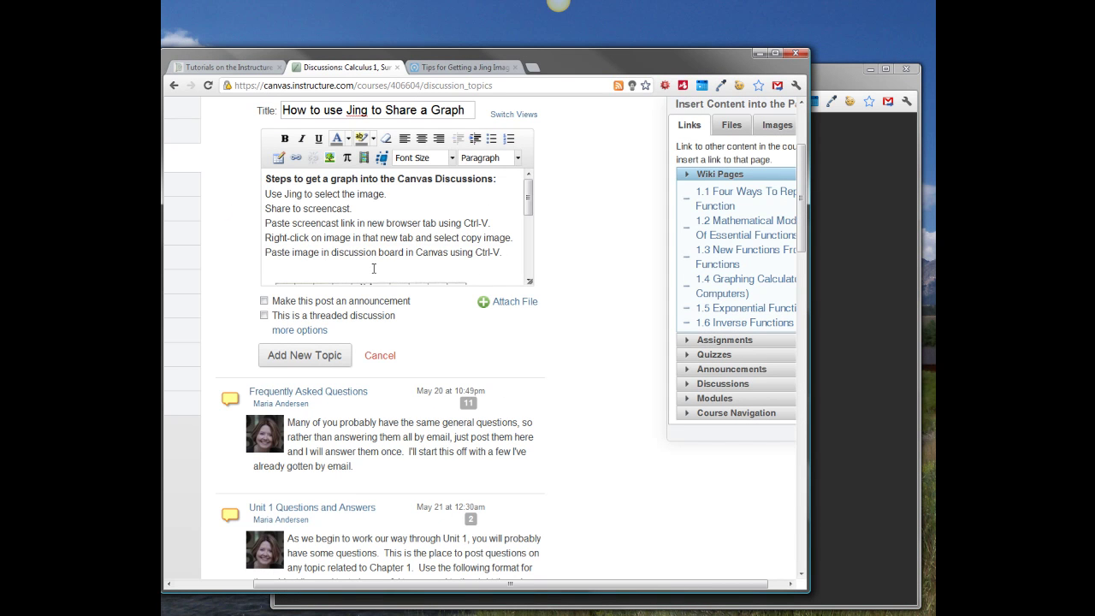
{"action": "key", "text": "Return"}
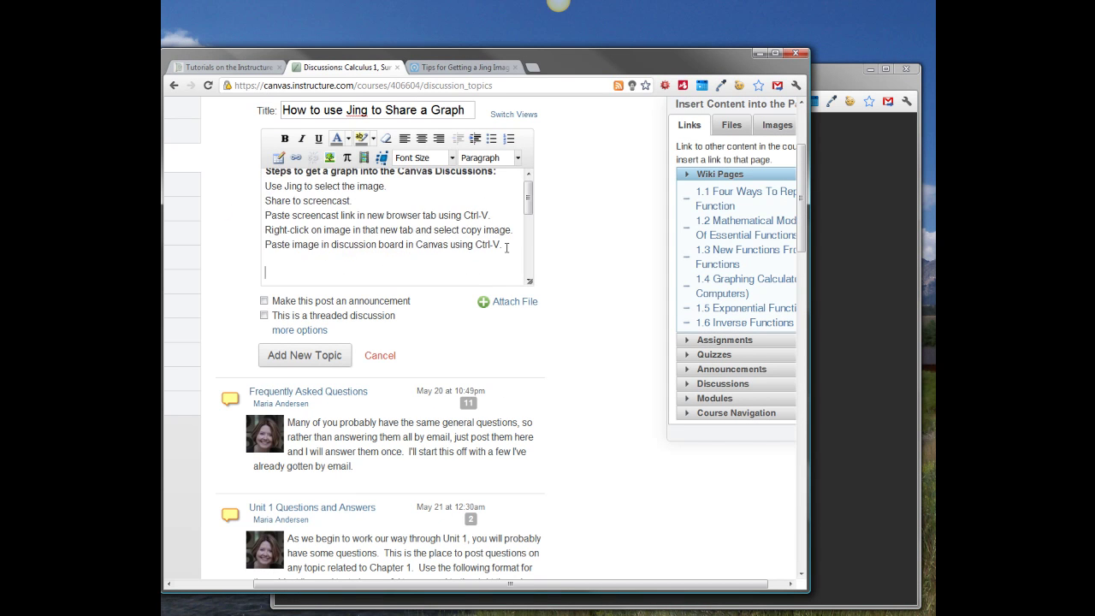
{"action": "key", "text": "ctrl+minus"}
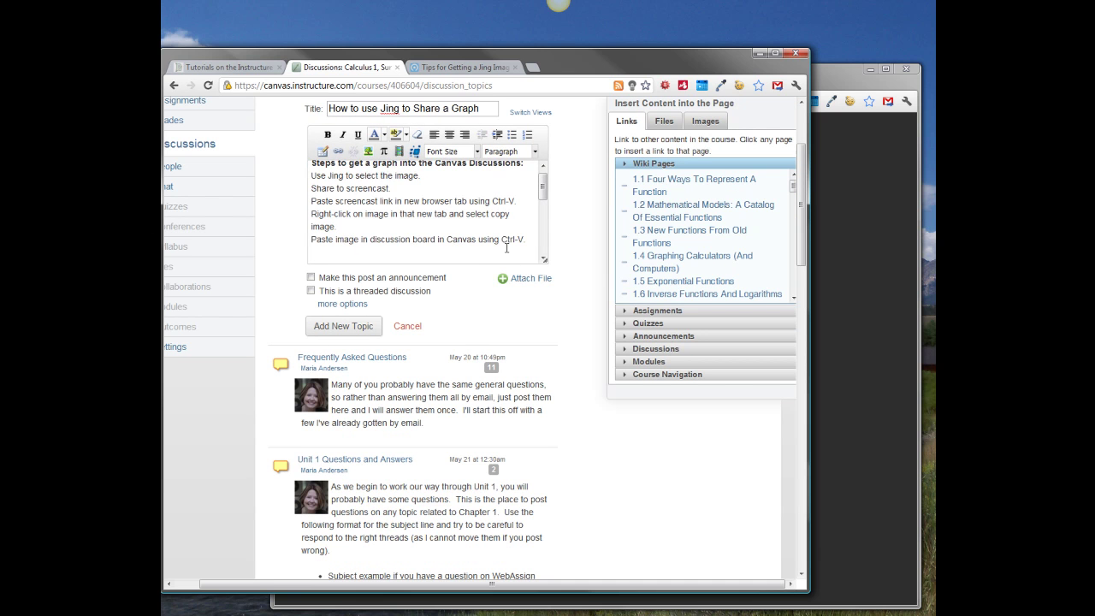
{"action": "key", "text": "ctrl+v"}
{"action": "mouse_move", "coordinate": [542, 185]}
{"action": "left_mouse_down"}
{"action": "mouse_move", "coordinate": [551, 215]}
{"action": "mouse_move", "coordinate": [553, 197]}
{"action": "left_mouse_up"}
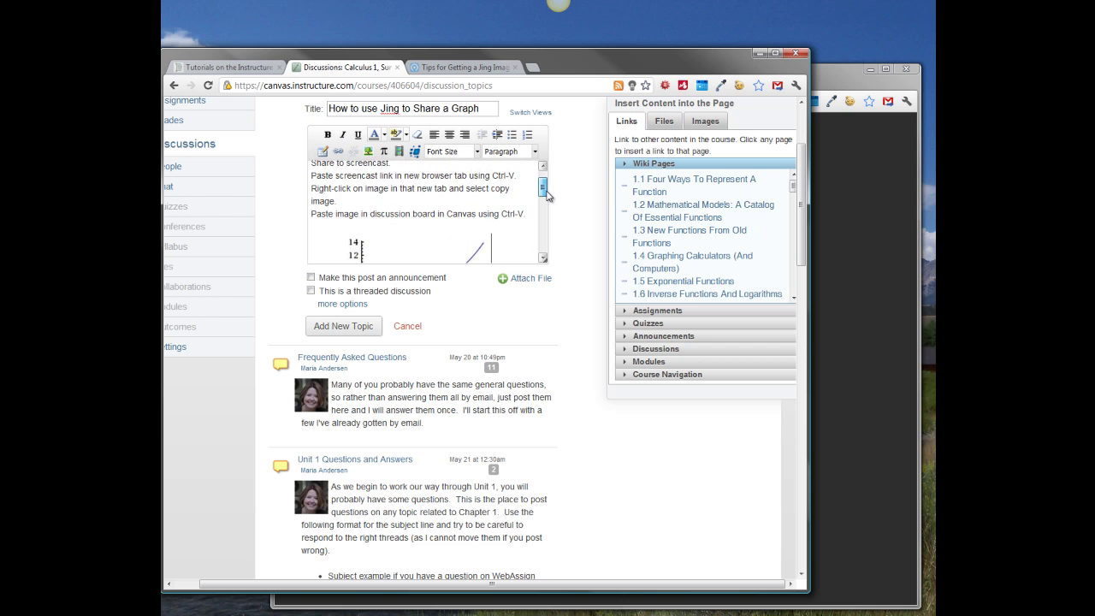
{"action": "left_click", "coordinate": [838, 198]}
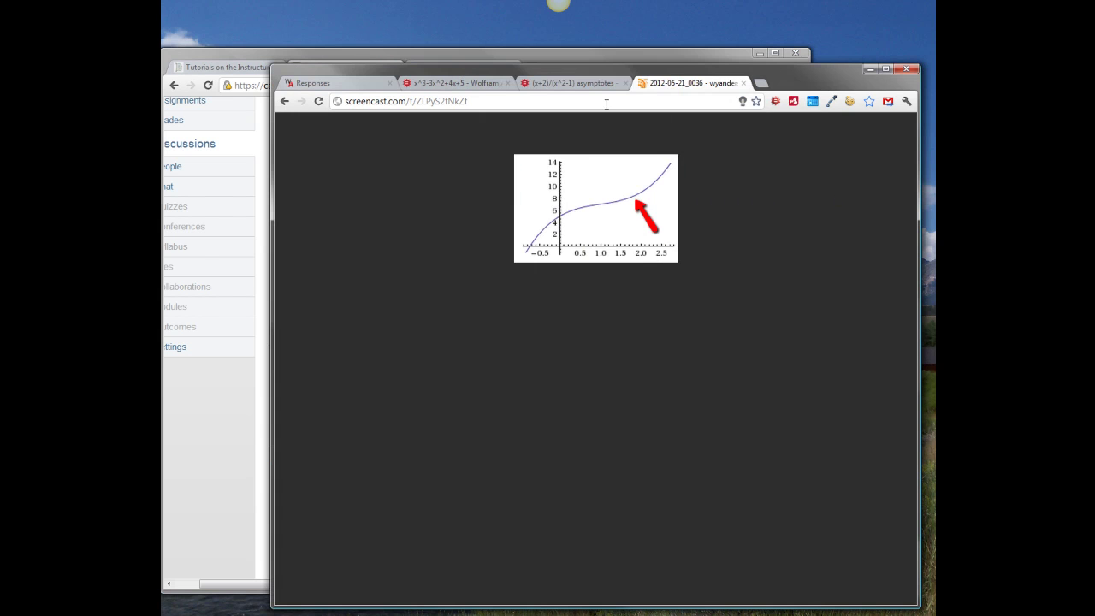
Show the (x+2)/(x^2-1) asymptotes results, scrolled down to the Plot pod.
{"action": "left_click", "coordinate": [569, 84]}
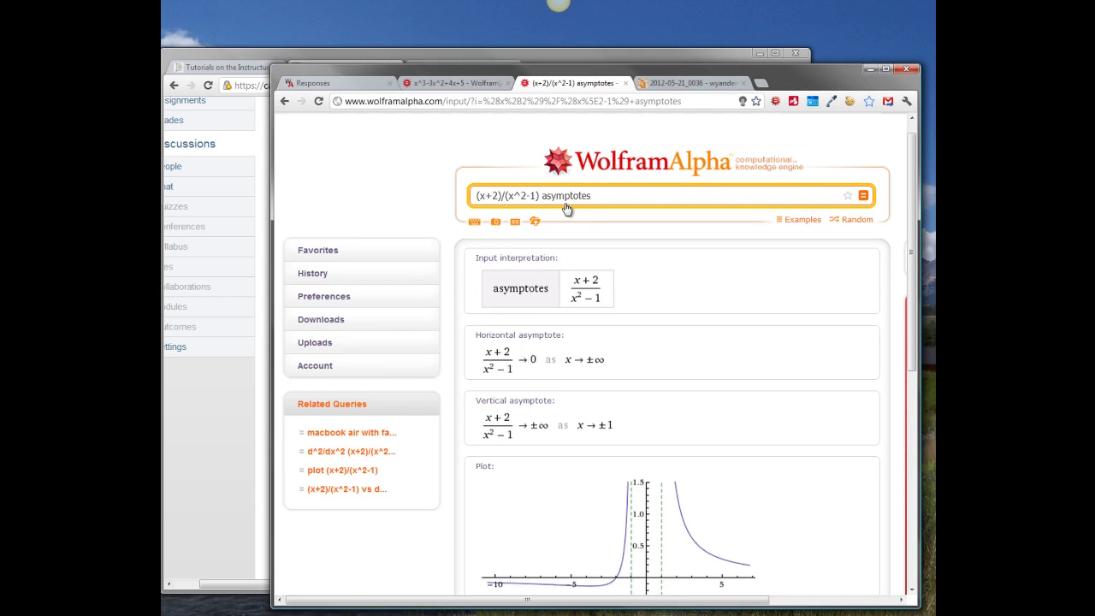
{"action": "scroll", "coordinate": [566, 209], "scroll_direction": "down", "scroll_amount": 3}
{"action": "scroll", "coordinate": [566, 209], "scroll_direction": "up", "scroll_amount": 2}
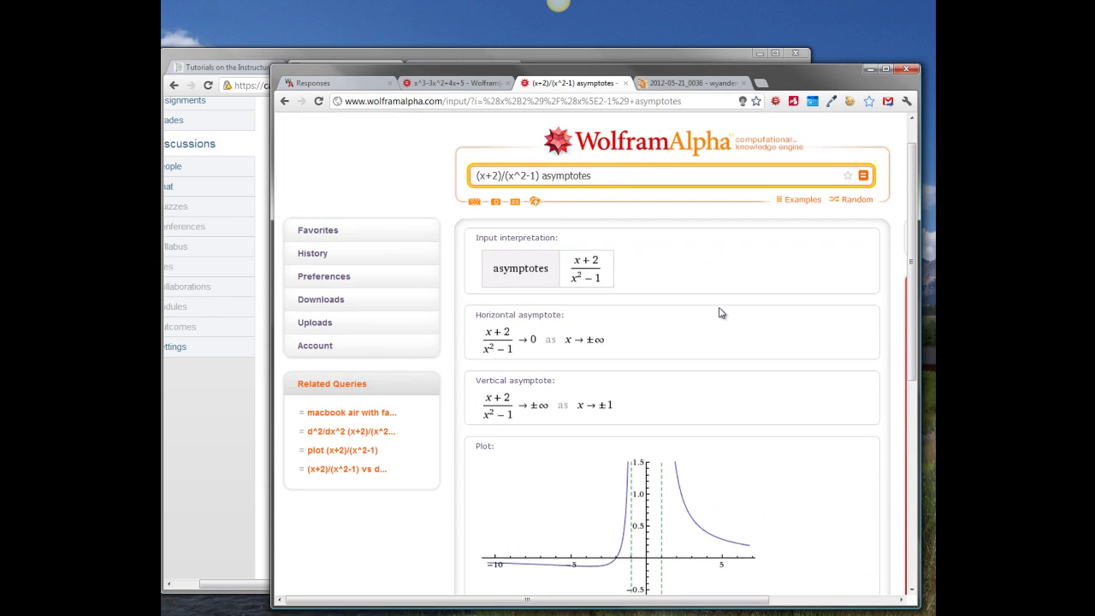
{"action": "scroll", "coordinate": [723, 312], "scroll_direction": "down", "scroll_amount": 4}
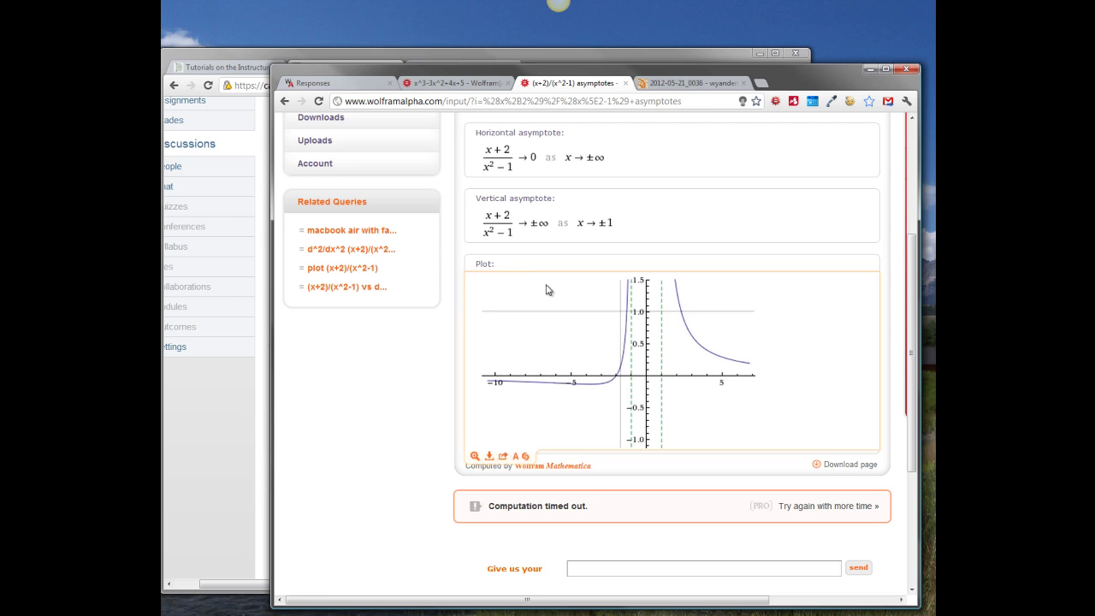
{"action": "mouse_move", "coordinate": [557, 7]}
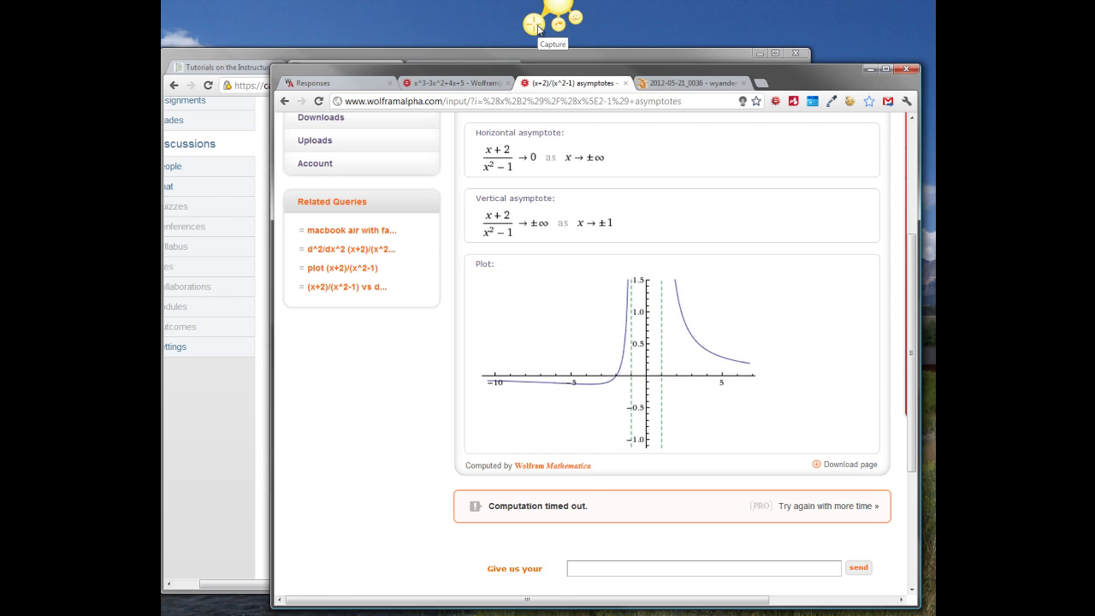
Capture the (x+2)/(x^2-1) asymptotes plot as a Jing image.
{"action": "left_click", "coordinate": [537, 29]}
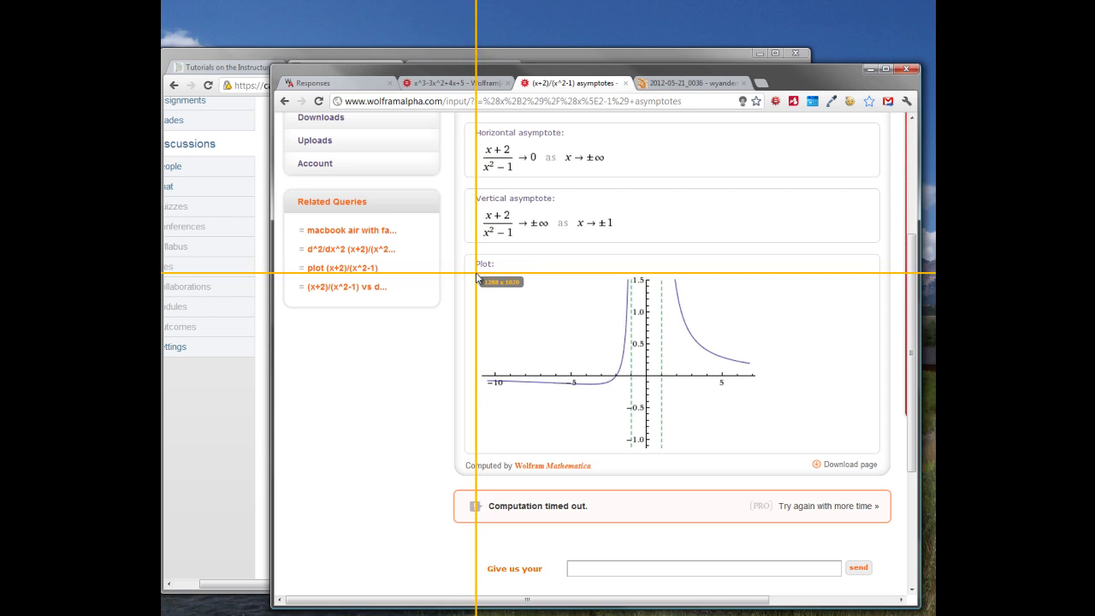
{"action": "left_click_drag", "start_coordinate": [477, 274], "coordinate": [752, 460]}
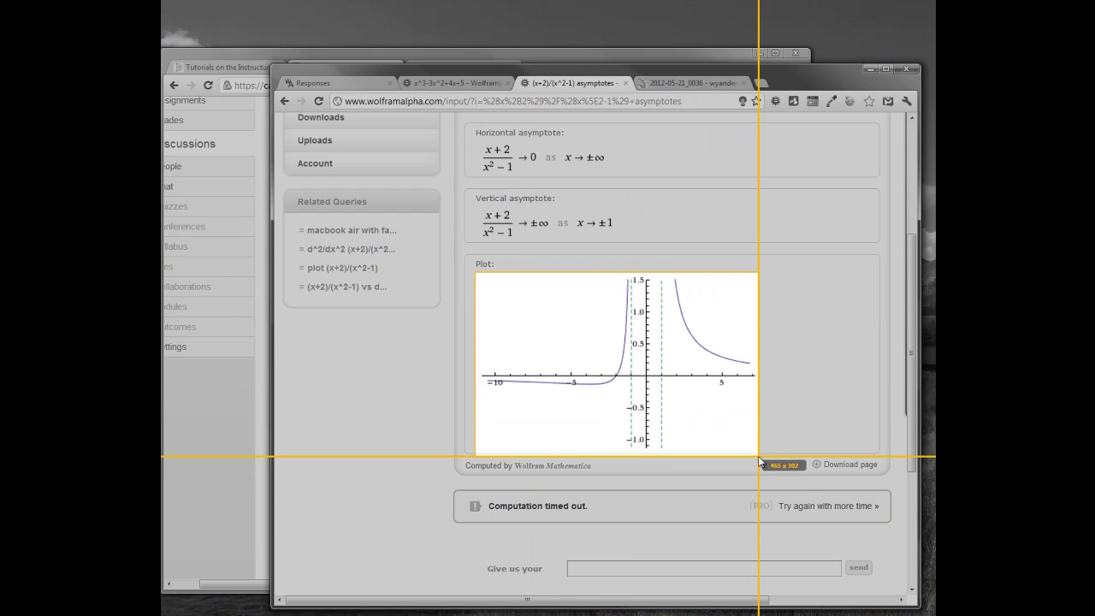
{"action": "left_click_drag", "start_coordinate": [759, 460], "coordinate": [759, 456]}
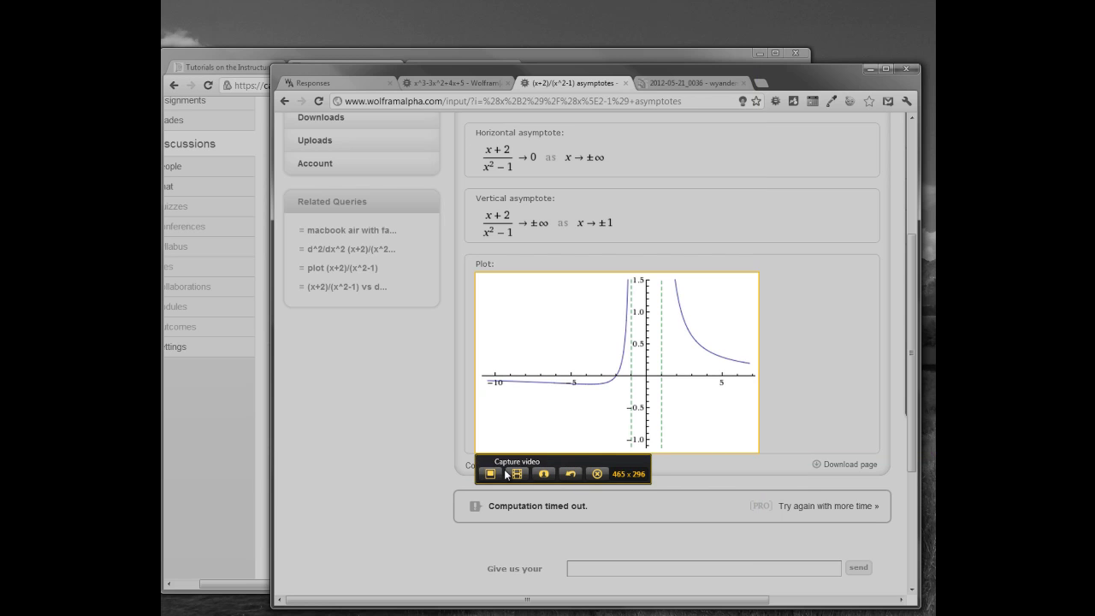
{"action": "left_click", "coordinate": [492, 473]}
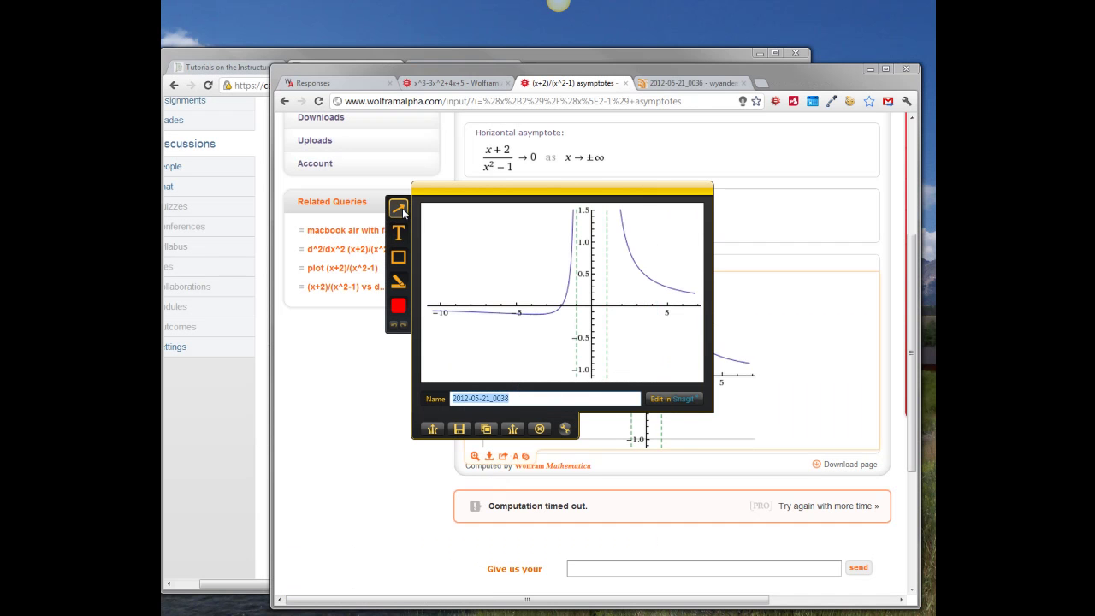
Point red arrows at the left and right asymptotes and upload to Screencast.com.
{"action": "left_click_drag", "start_coordinate": [541, 350], "coordinate": [574, 329]}
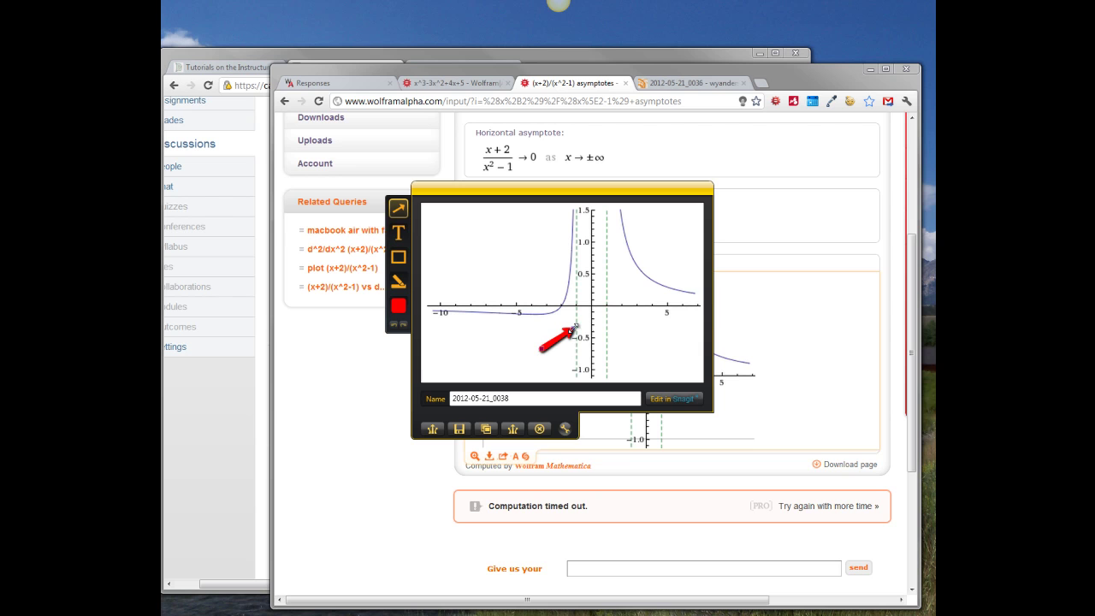
{"action": "left_click_drag", "start_coordinate": [684, 369], "coordinate": [606, 338]}
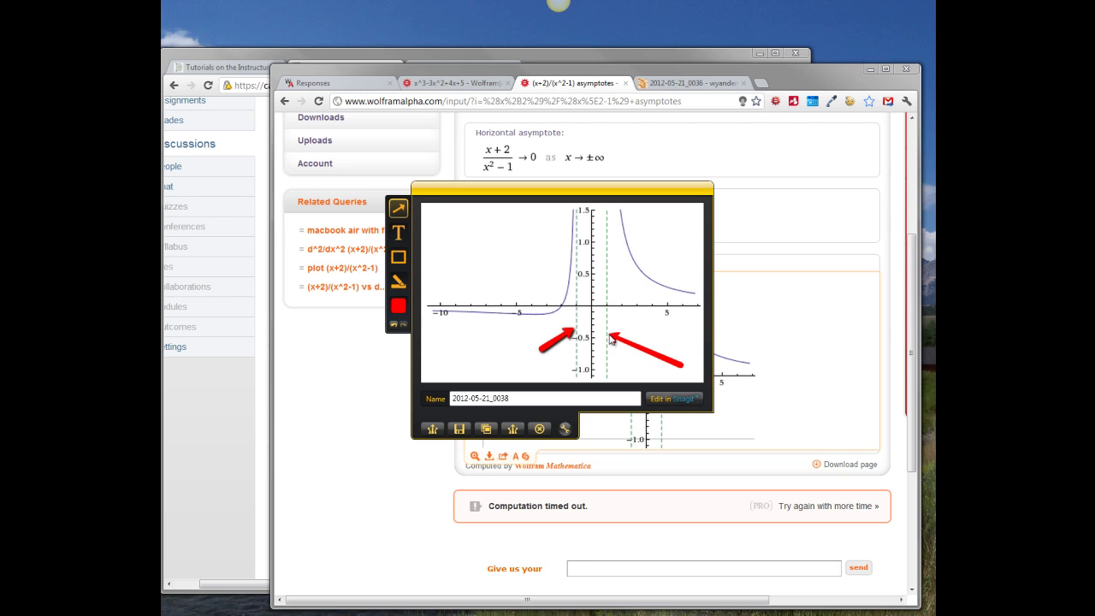
{"action": "left_click", "coordinate": [440, 430]}
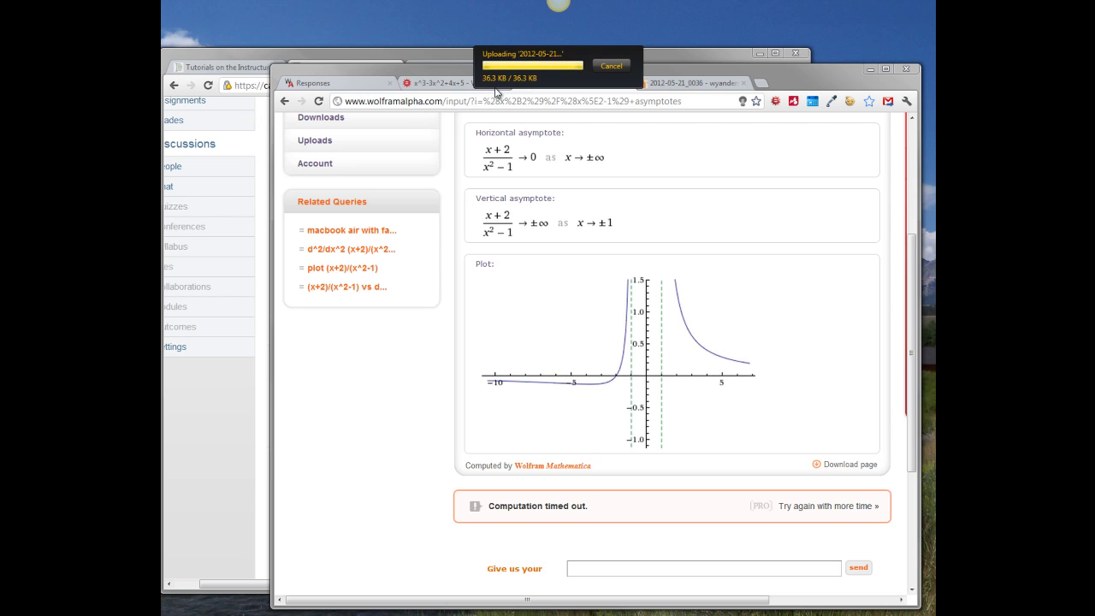
Load the new screencast link, copy the two-arrow asymptote image, and switch back to Canvas.
{"action": "left_click", "coordinate": [681, 86]}
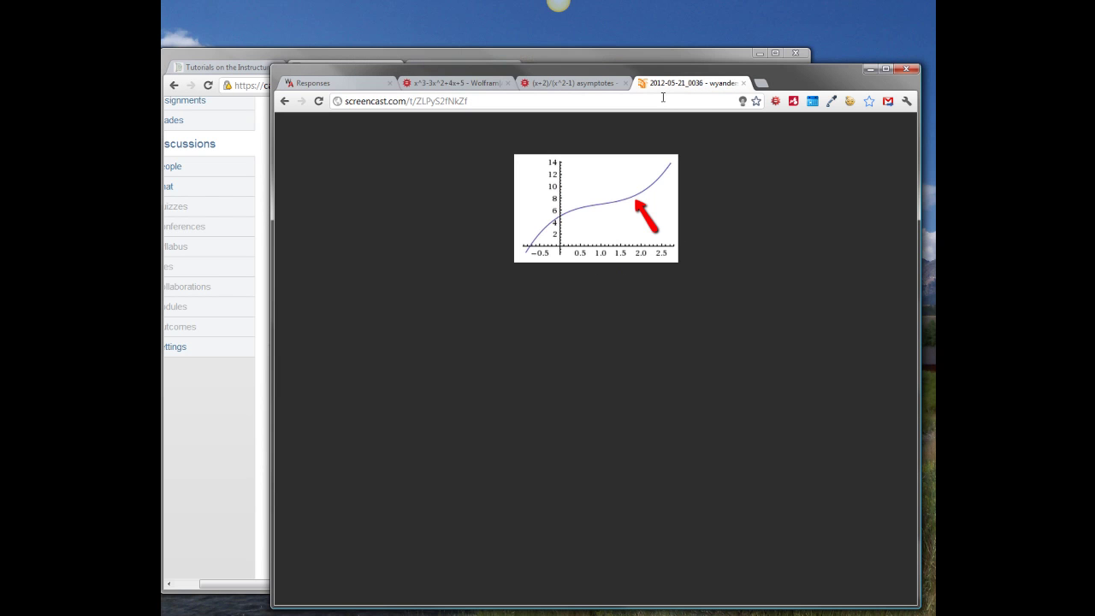
{"action": "type", "text": "http://screencast.com/t/jm5raNS7P"}
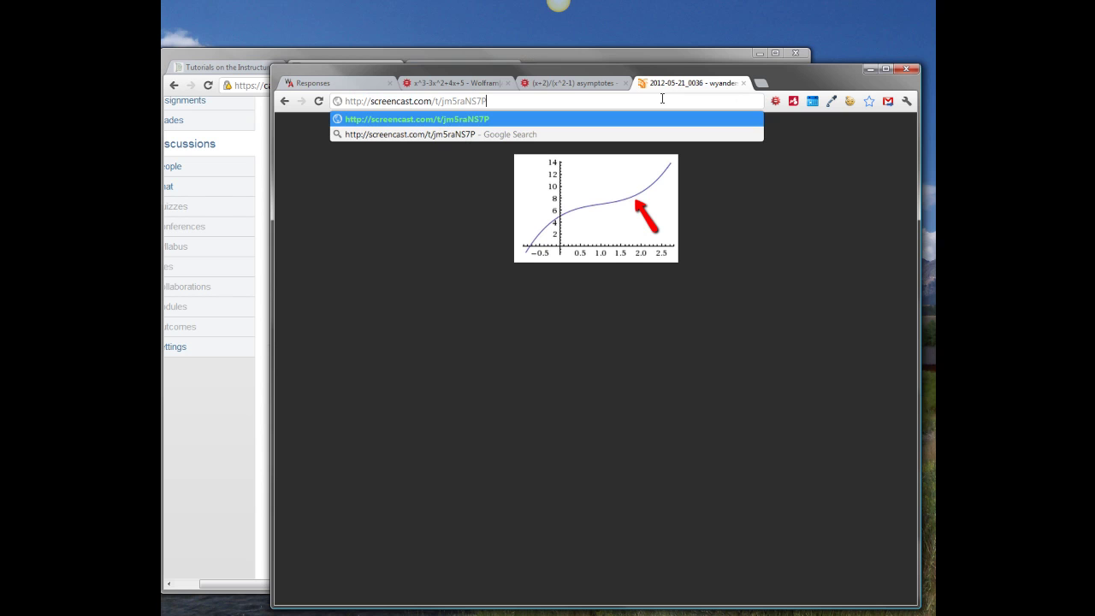
{"action": "key", "text": "Return"}
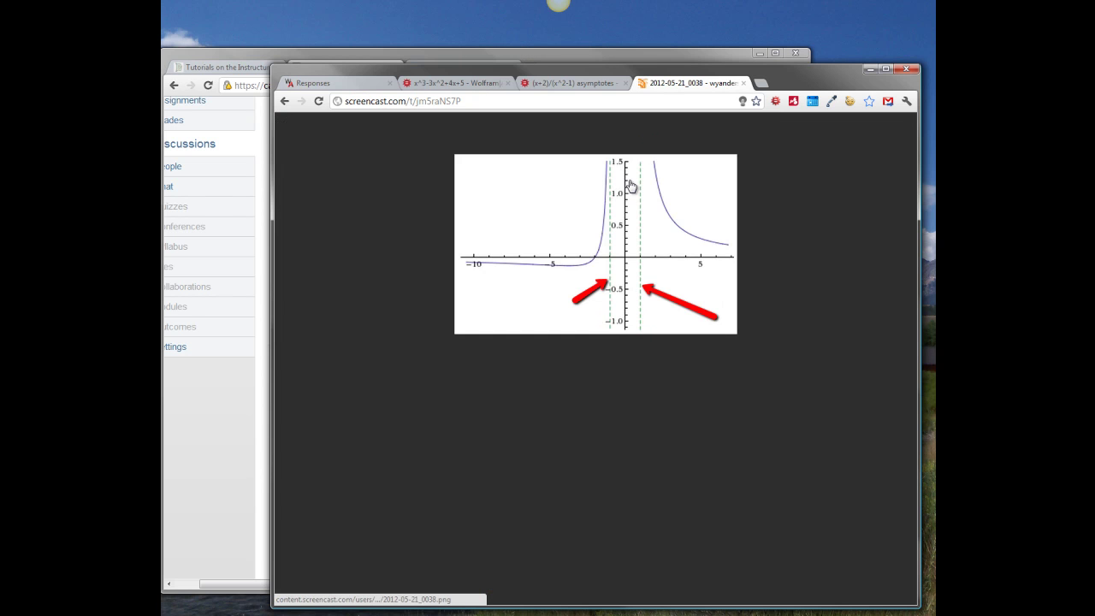
{"action": "right_click", "coordinate": [565, 206]}
{"action": "left_click", "coordinate": [612, 310]}
{"action": "left_click", "coordinate": [305, 58]}
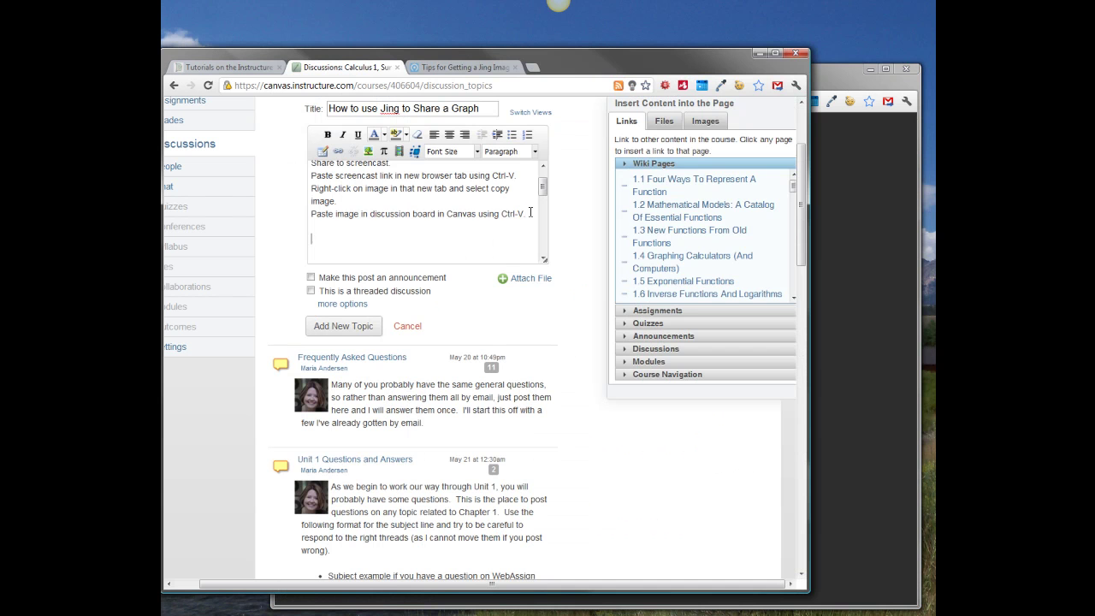
Paste the two-arrow asymptote plot into the draft and zoom out twice to review it.
{"action": "key", "text": "ctrl+v"}
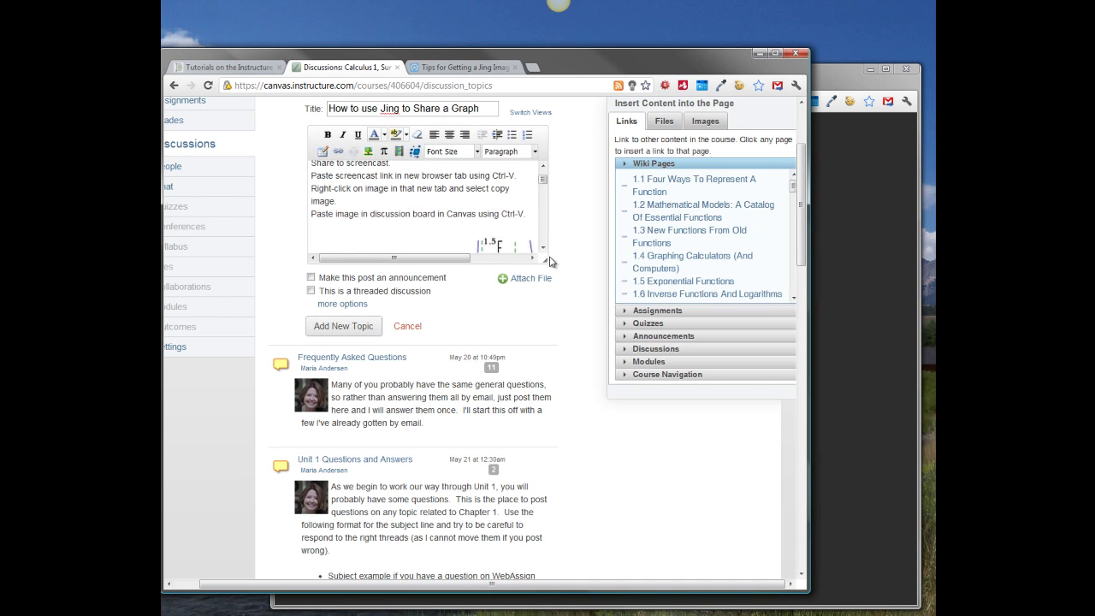
{"action": "key", "text": "ctrl+minus"}
{"action": "key", "text": "ctrl+minus"}
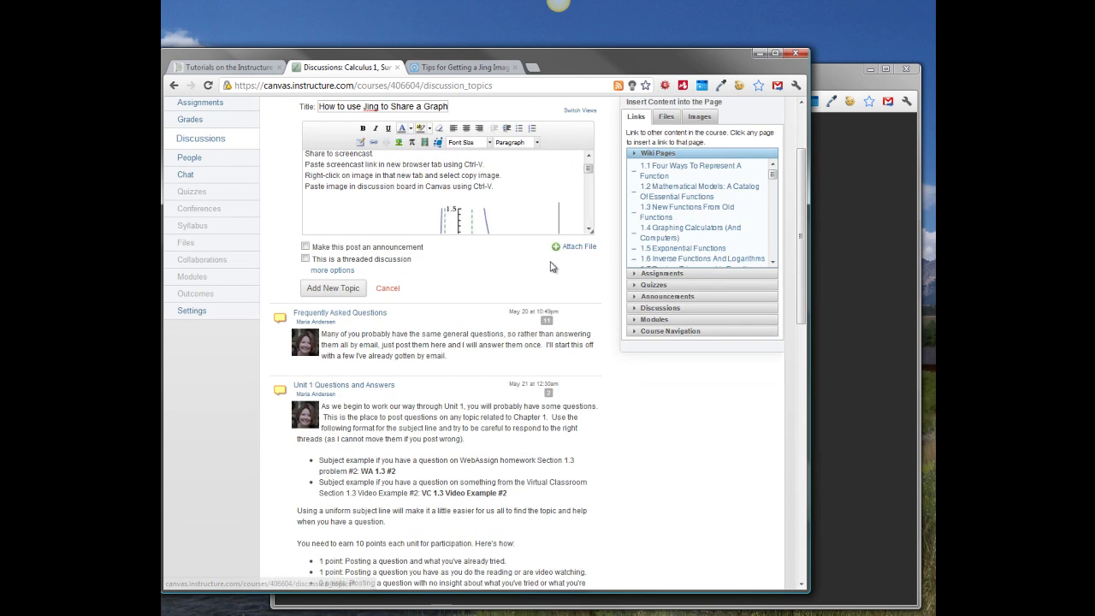
{"action": "key", "text": "ctrl+minus"}
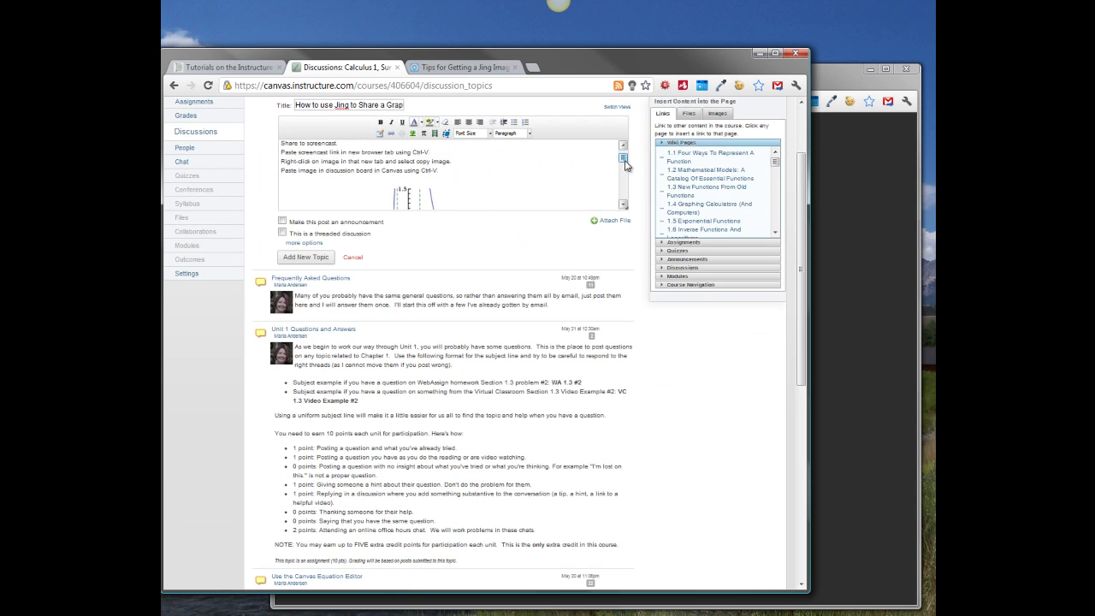
{"action": "left_click_drag", "start_coordinate": [624, 163], "coordinate": [623, 201]}
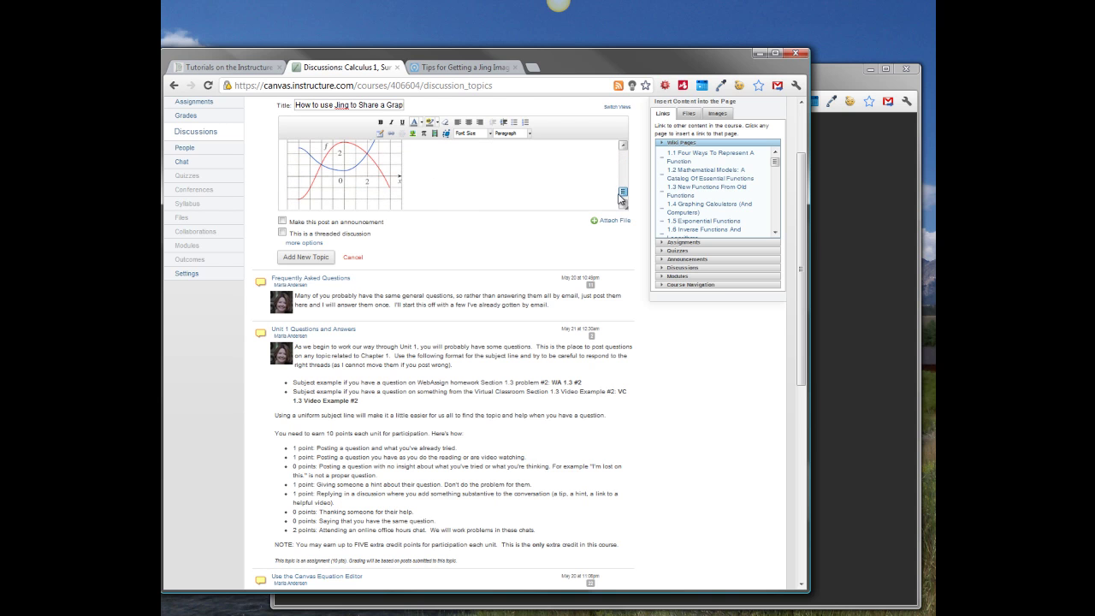
Capture part (d) of the WebAssign Responses page with Jing and share it to Screencast.com.
{"action": "left_click", "coordinate": [835, 183]}
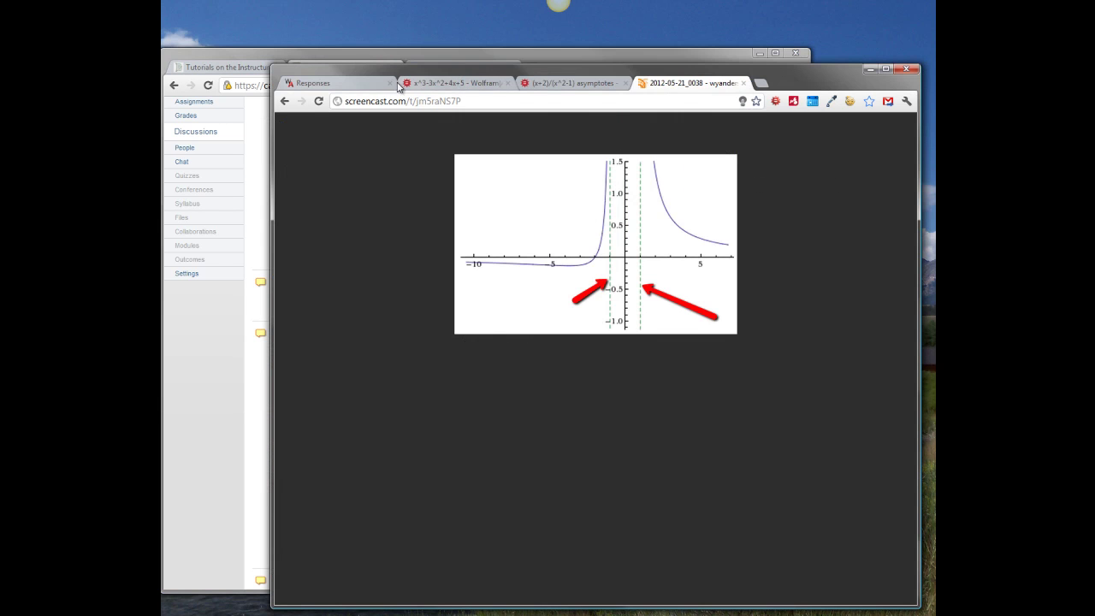
{"action": "left_click", "coordinate": [343, 83]}
{"action": "scroll", "coordinate": [490, 258], "scroll_direction": "down", "scroll_amount": 1}
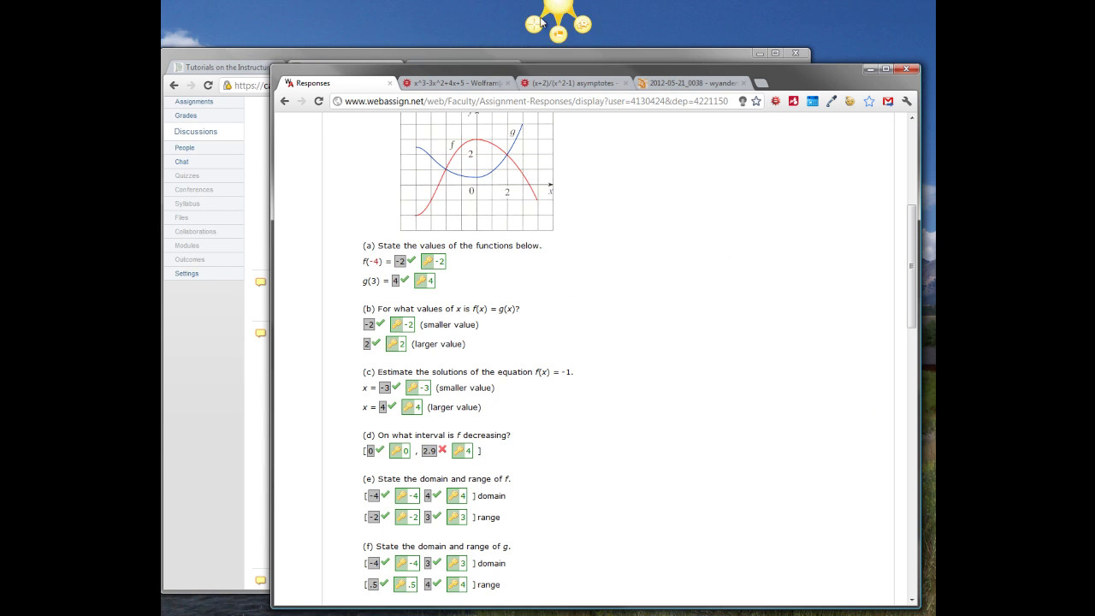
{"action": "left_click", "coordinate": [538, 27]}
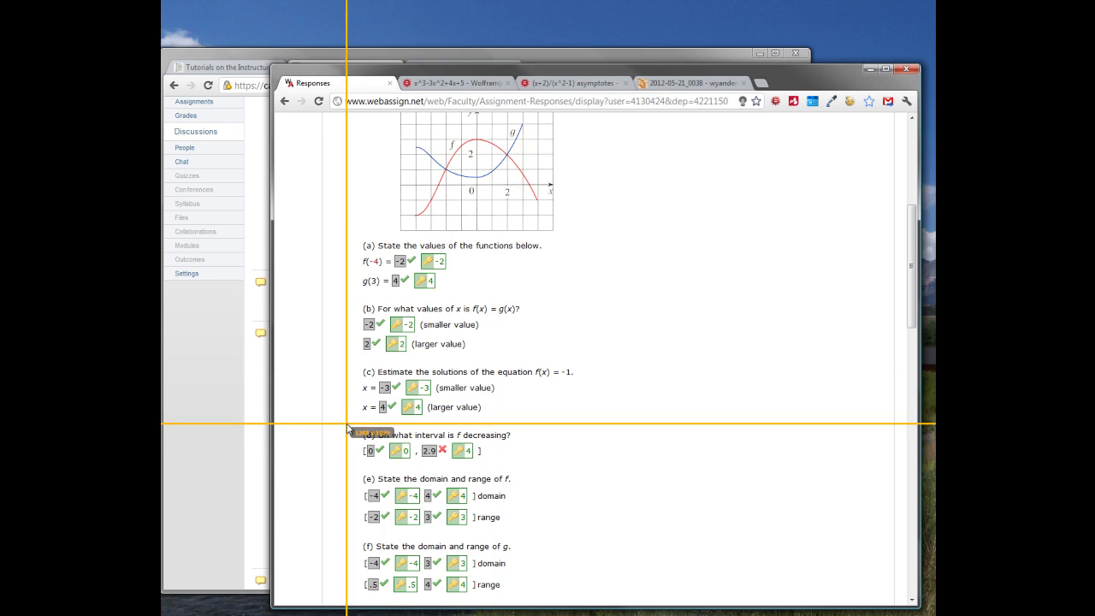
{"action": "left_click_drag", "start_coordinate": [346, 424], "coordinate": [520, 465]}
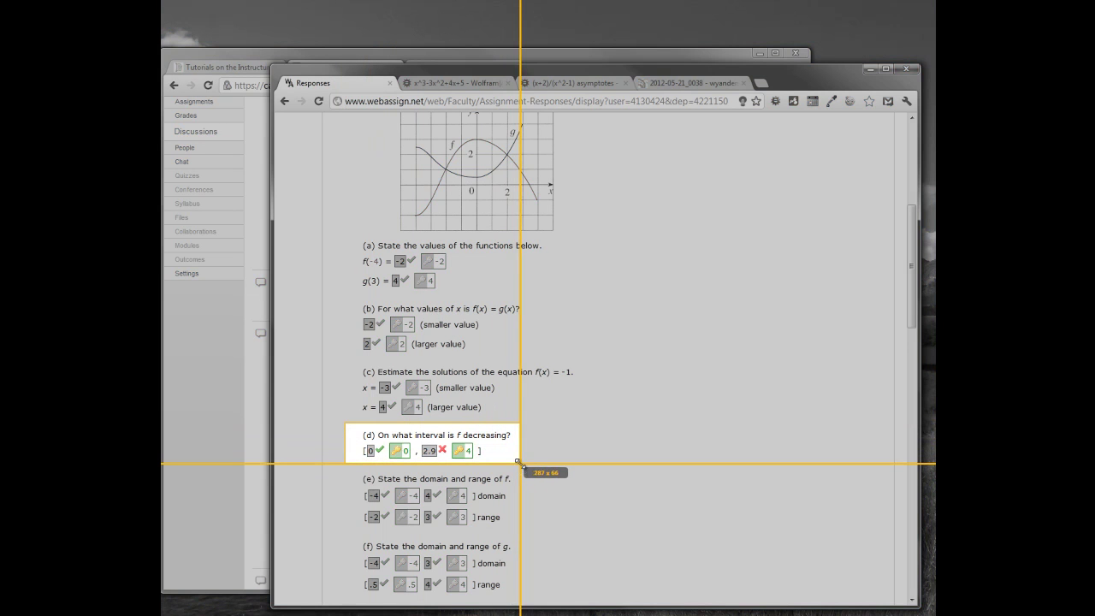
{"action": "left_click", "coordinate": [366, 479]}
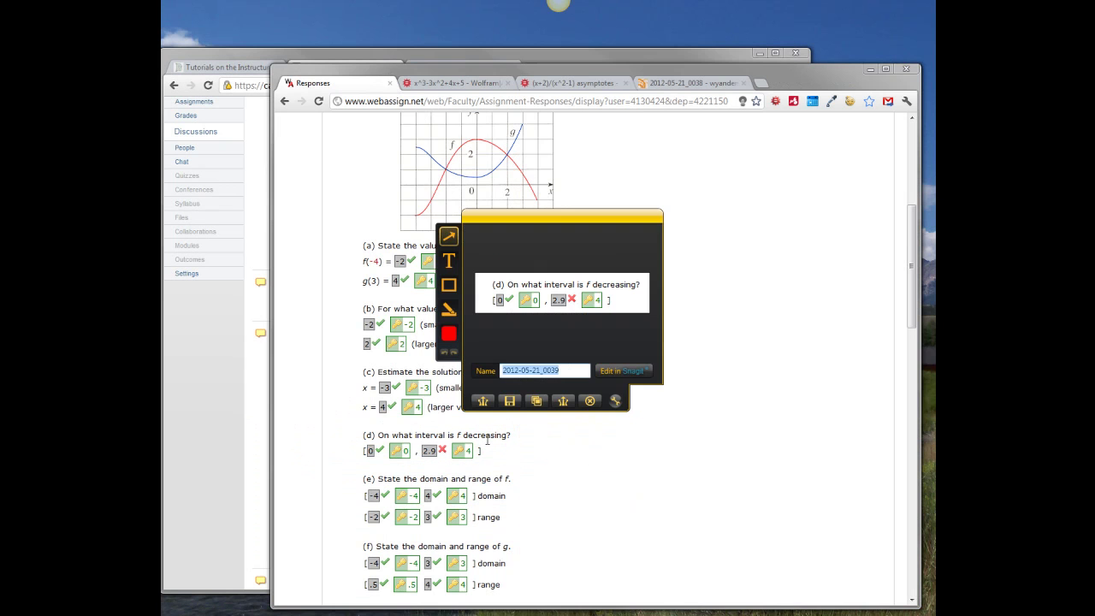
{"action": "left_click", "coordinate": [483, 400]}
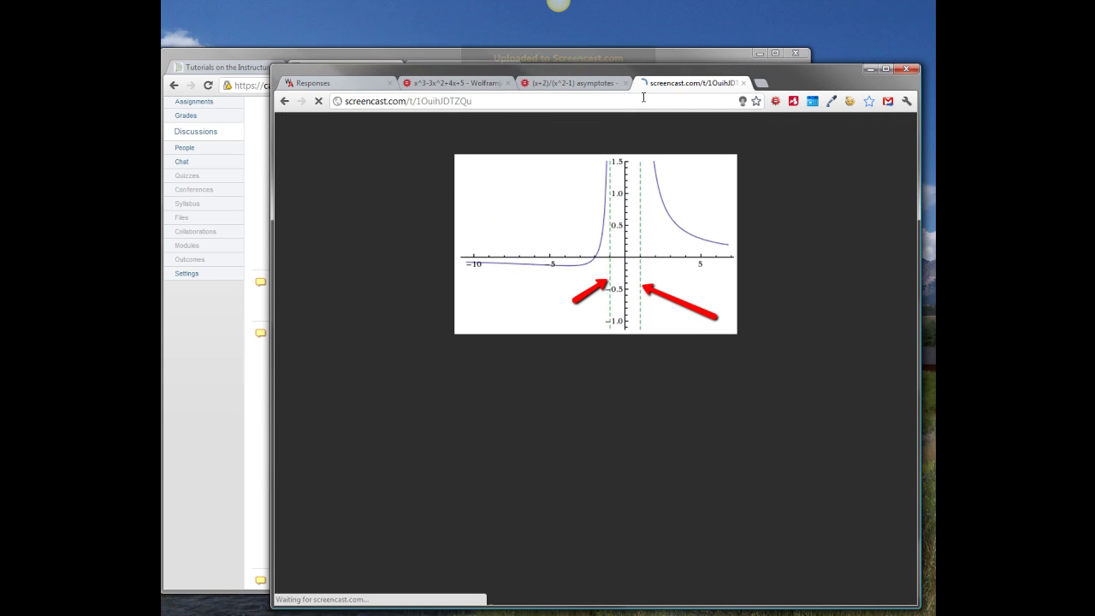
Copy the part (d) image from its Screencast.com page and bring Canvas back to the front.
{"action": "right_click", "coordinate": [619, 178]}
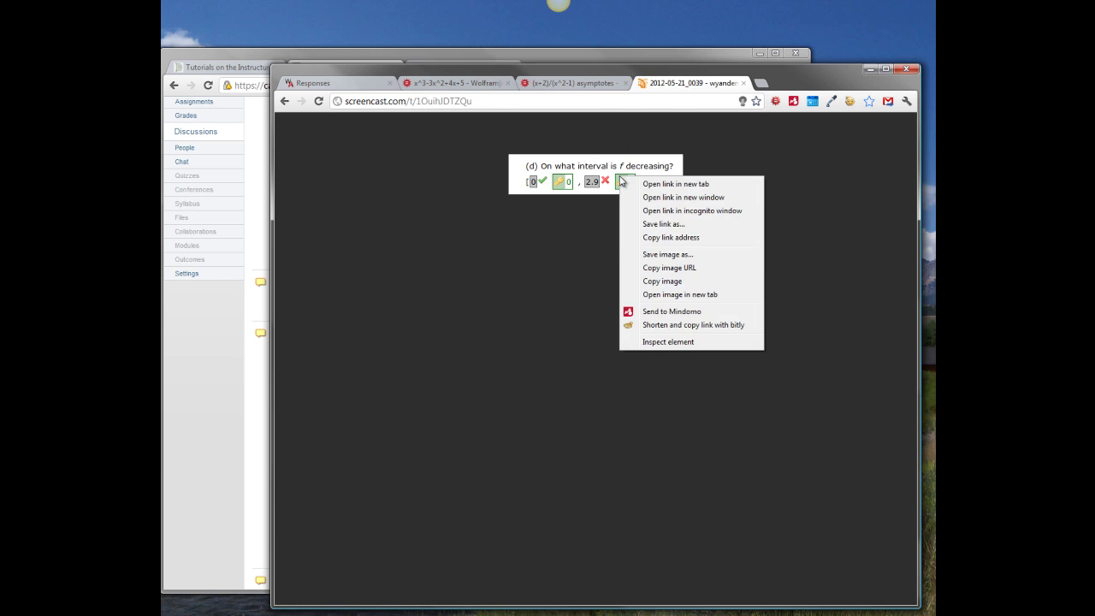
{"action": "left_click", "coordinate": [672, 283]}
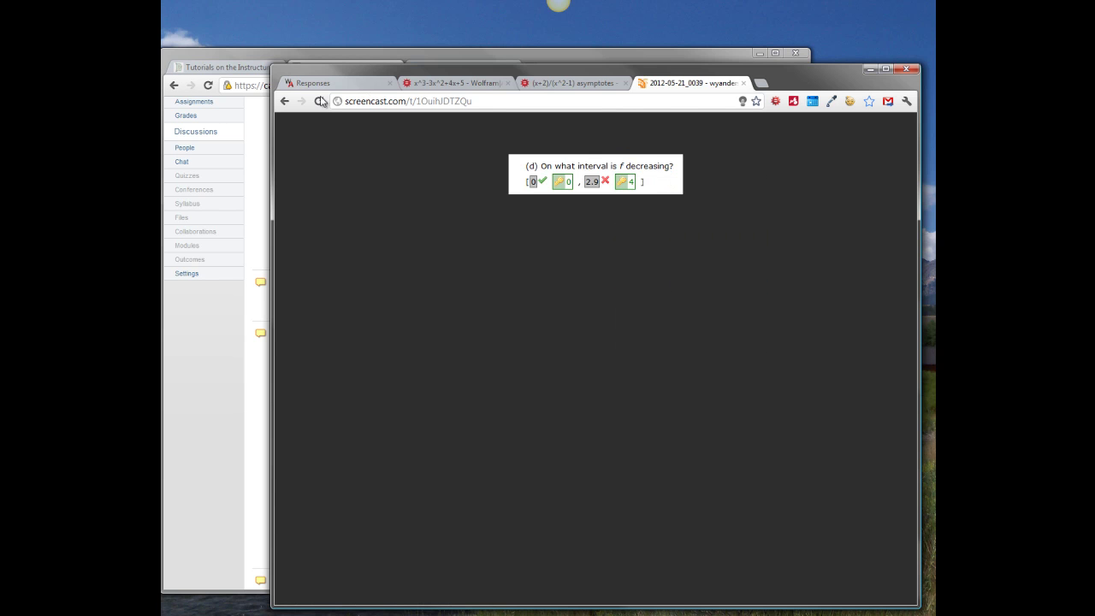
{"action": "left_click", "coordinate": [248, 138]}
Paste the part (d) 'where f is decreasing' image below the graph in the post.
{"action": "left_click", "coordinate": [431, 190]}
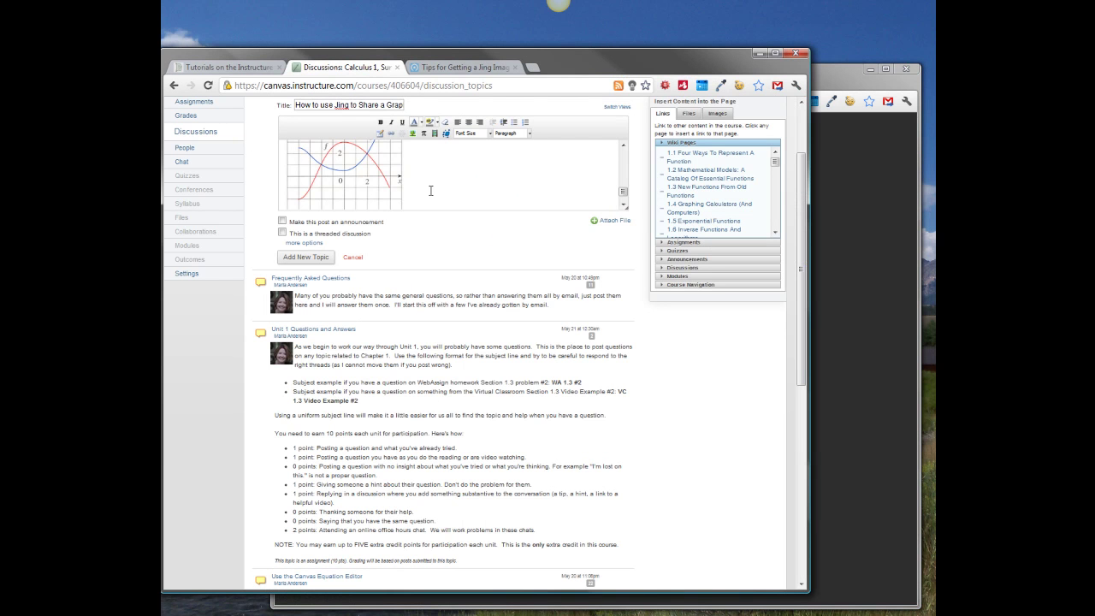
{"action": "key", "text": "ctrl+v"}
{"action": "scroll", "coordinate": [431, 189], "scroll_direction": "down", "scroll_amount": 3}
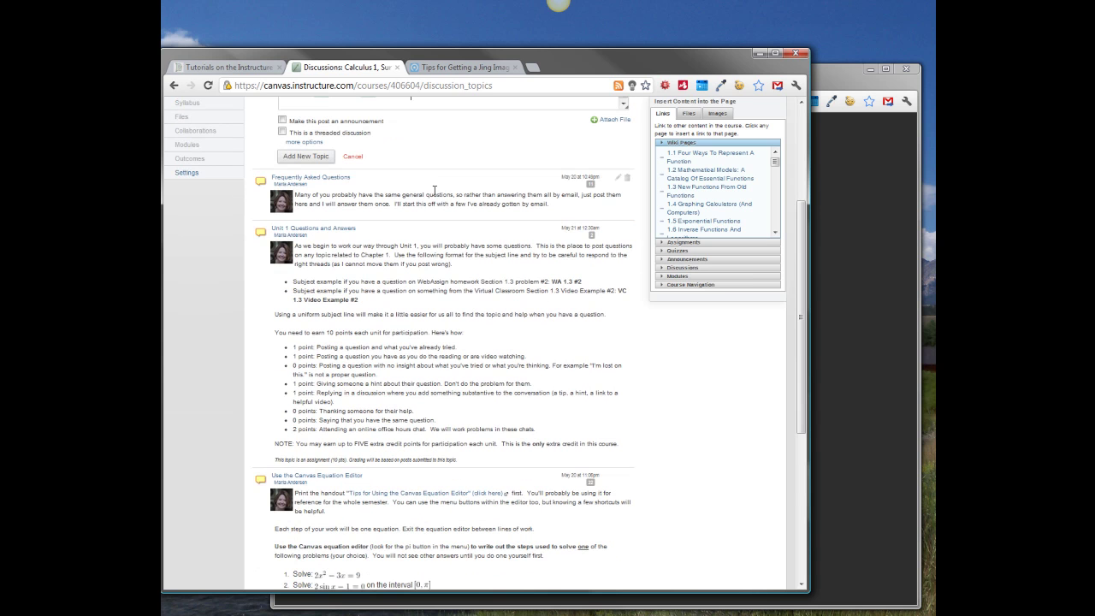
{"action": "left_click_drag", "start_coordinate": [799, 244], "coordinate": [802, 179]}
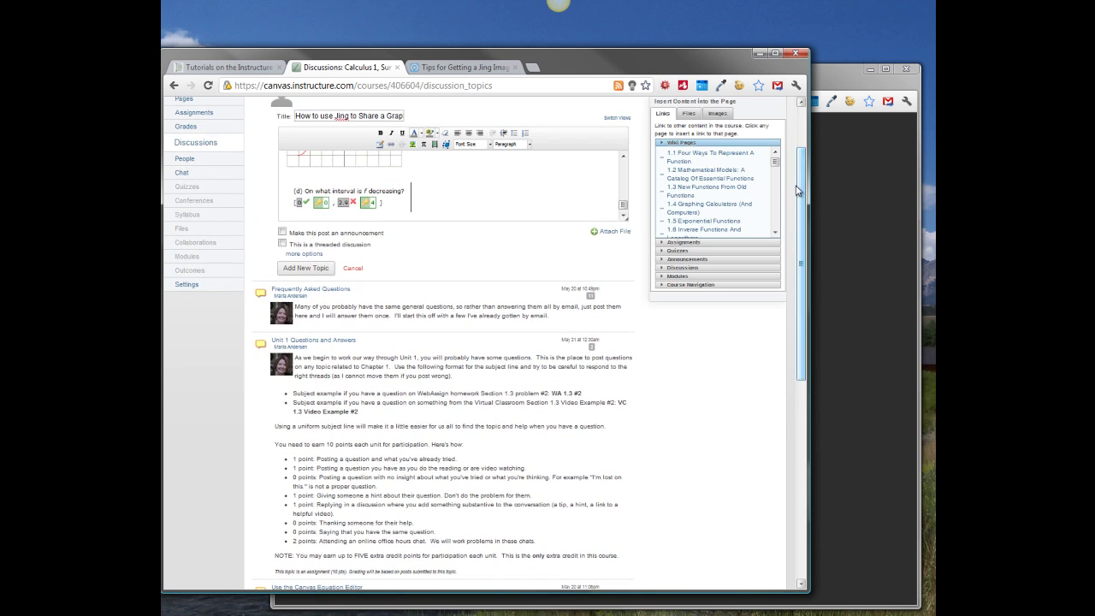